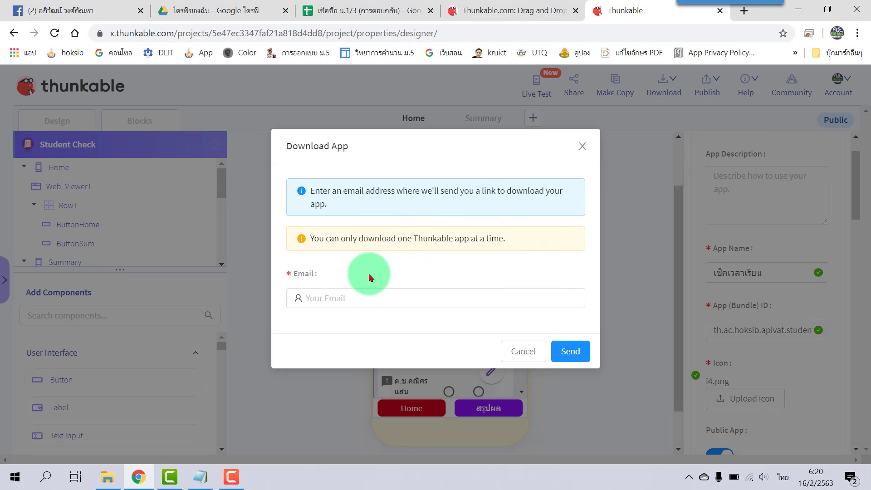
- Focus the Email field in the Student Check project's Download App dialog
click(339, 299)
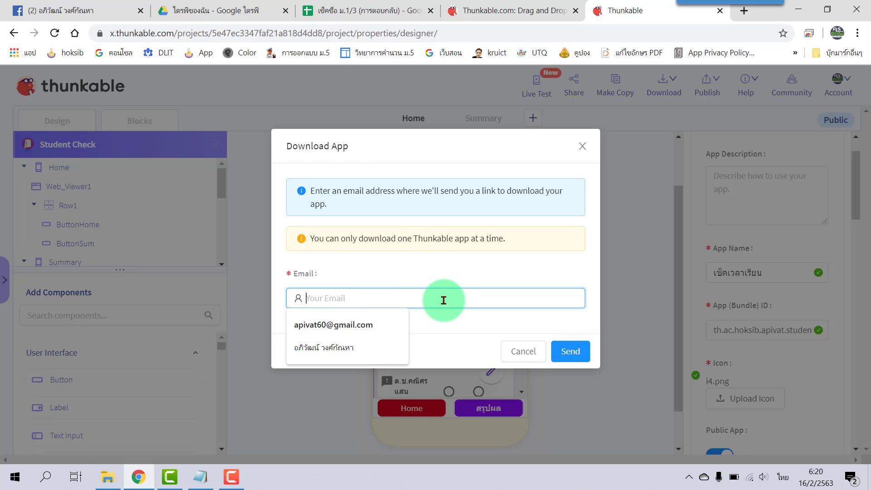
- Enter the recipient email address, send the download request, and return to the attendance sheet
key(grave)
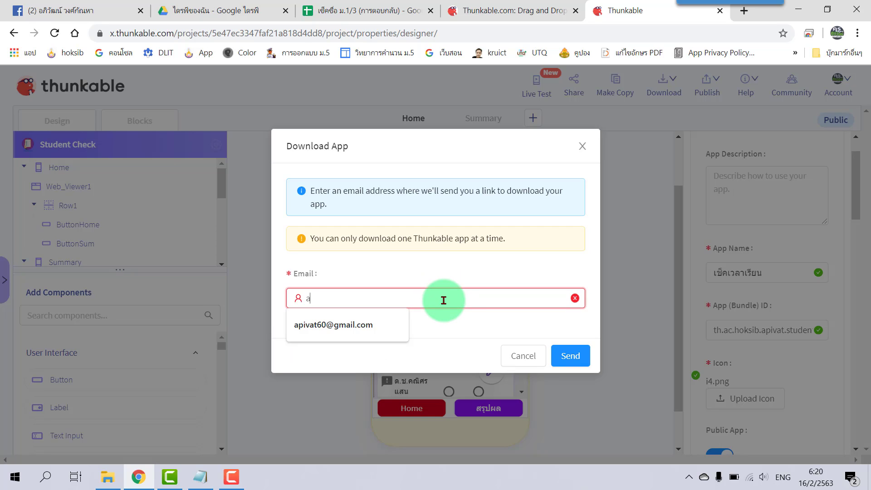
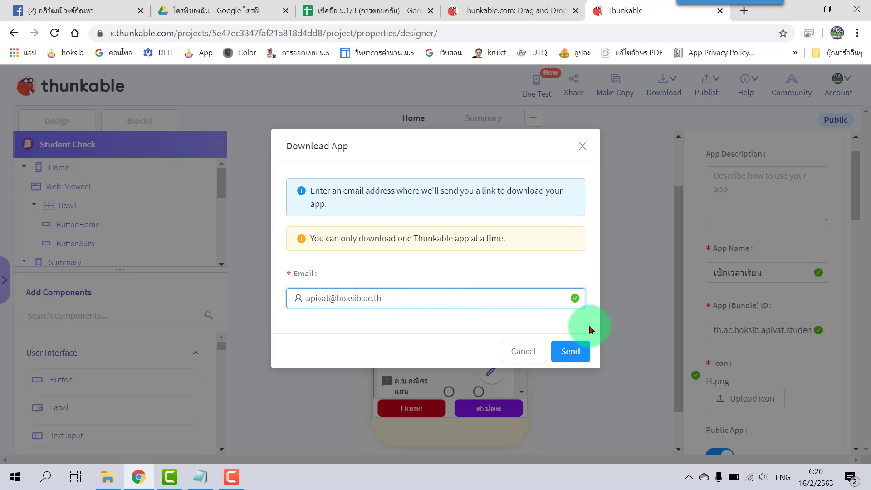
click(588, 363)
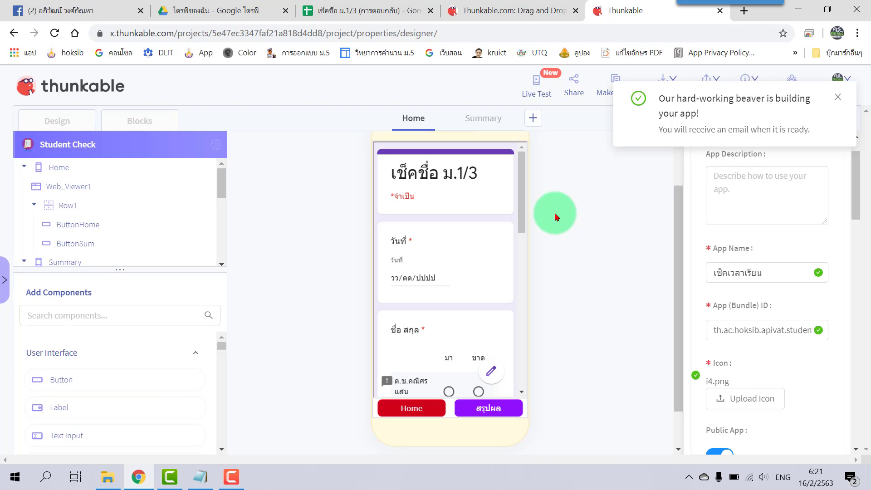
click(378, 8)
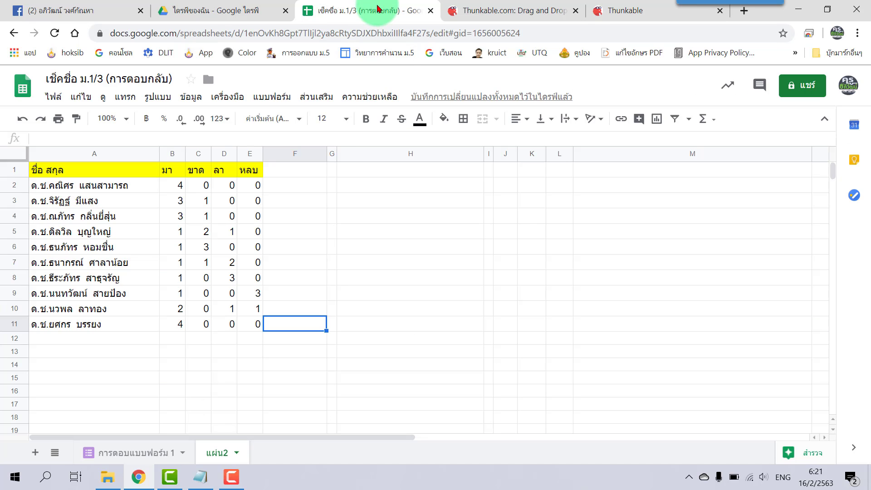
- Clear the existing tally values in B2:E11 on แผ่น2
click(177, 188)
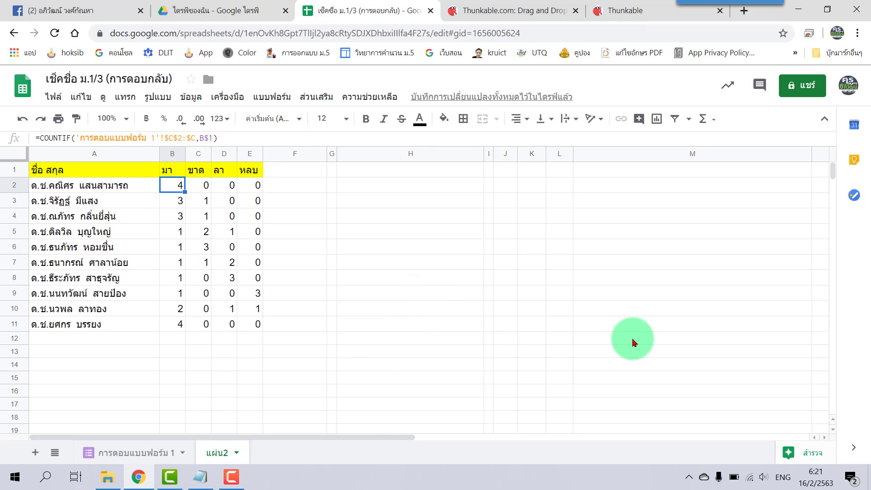
click(359, 327)
drag(172, 187, 262, 330)
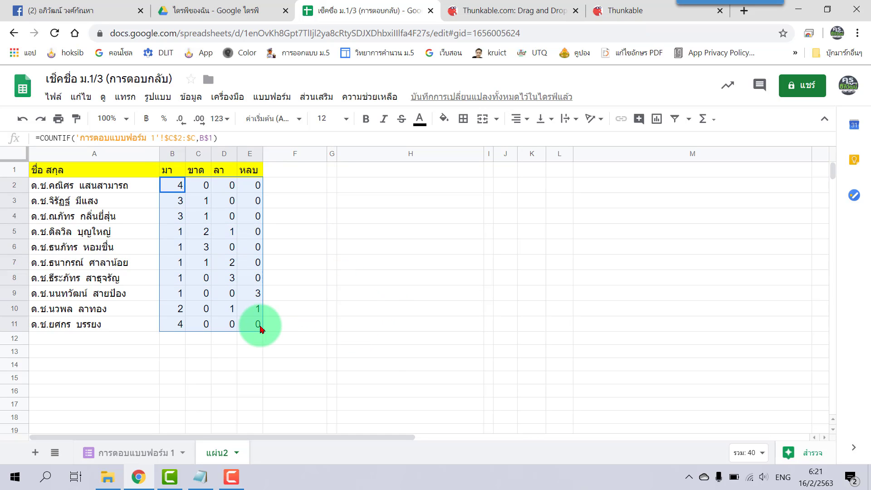
key(Delete)
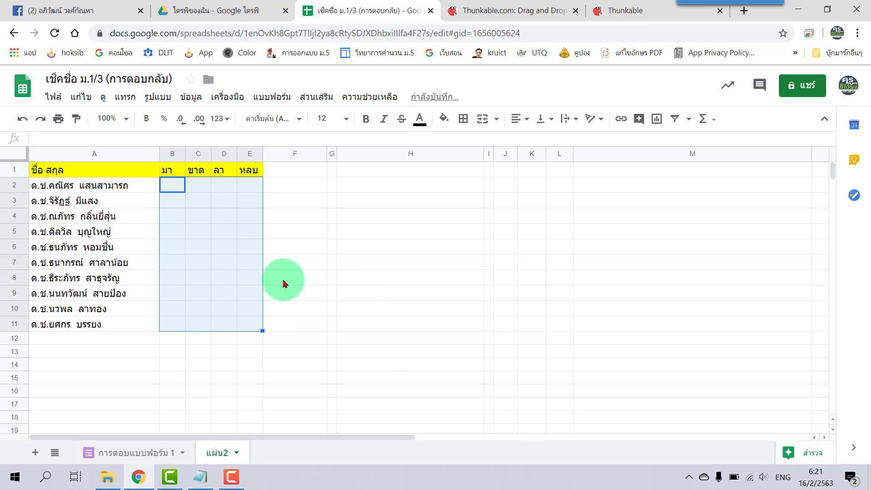
click(282, 279)
- Copy the sheet name 'การตอบแบบฟอร์ม 1' and start editing B2 on แผ่น2
click(126, 455)
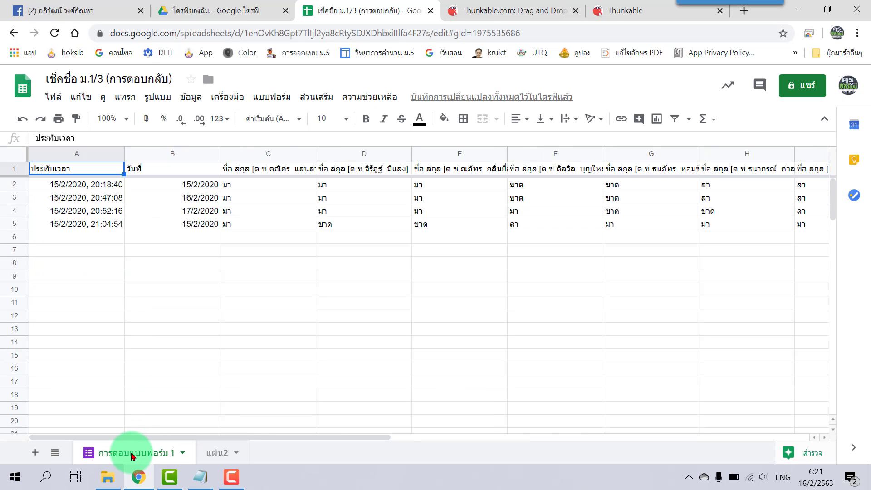
double_click(129, 456)
right_click(131, 456)
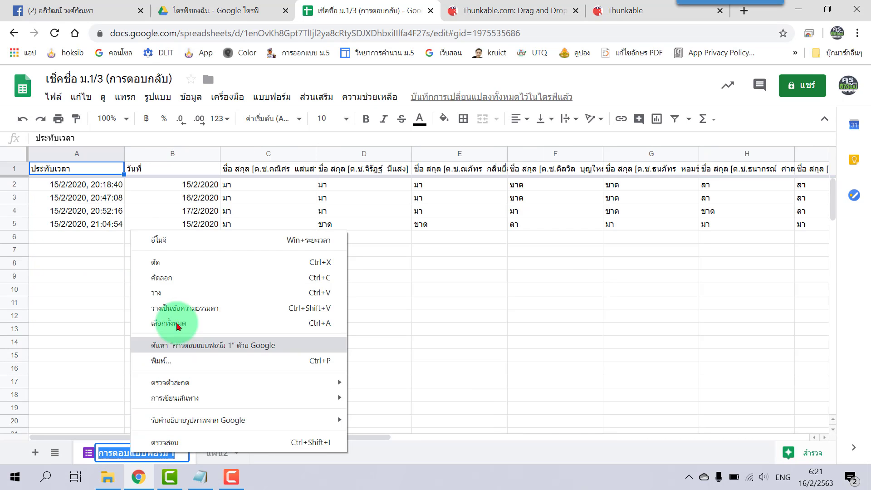
click(178, 278)
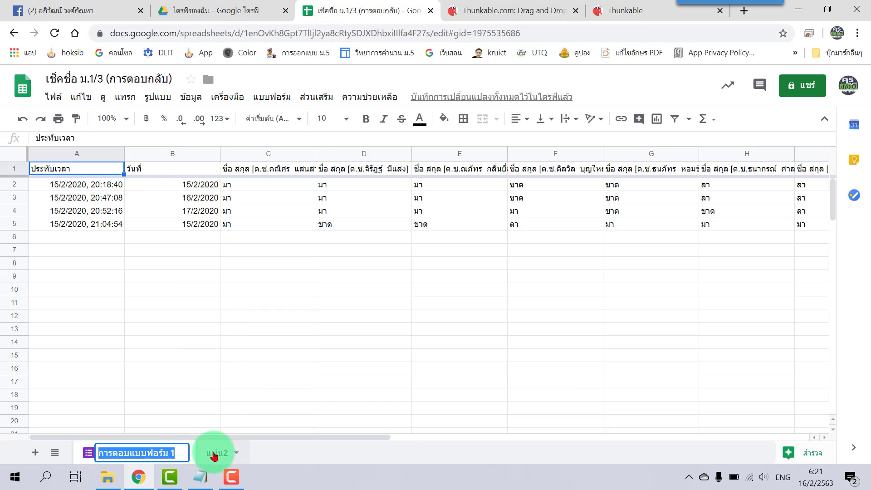
click(213, 454)
click(175, 186)
double_click(173, 190)
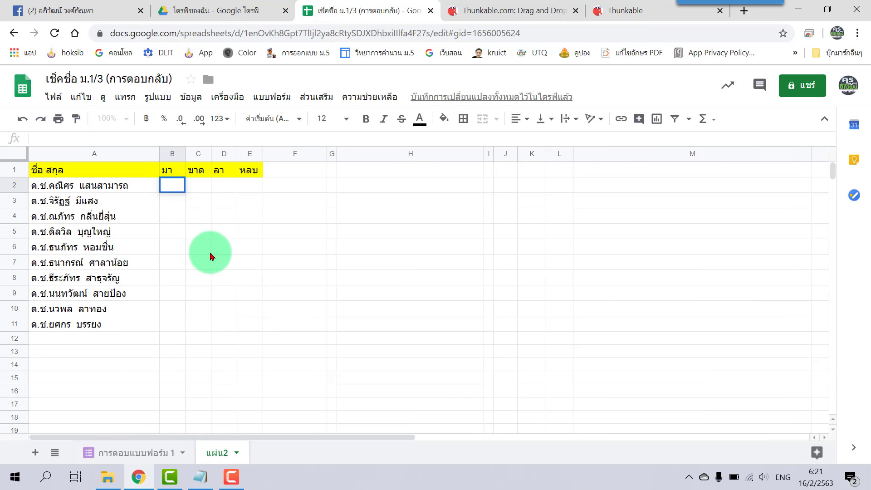
- Enter =COUNTIF('การตอบแบบฟอร์ม 1'!$C$2:$C,B$1) in B2, returning 4
text(=)
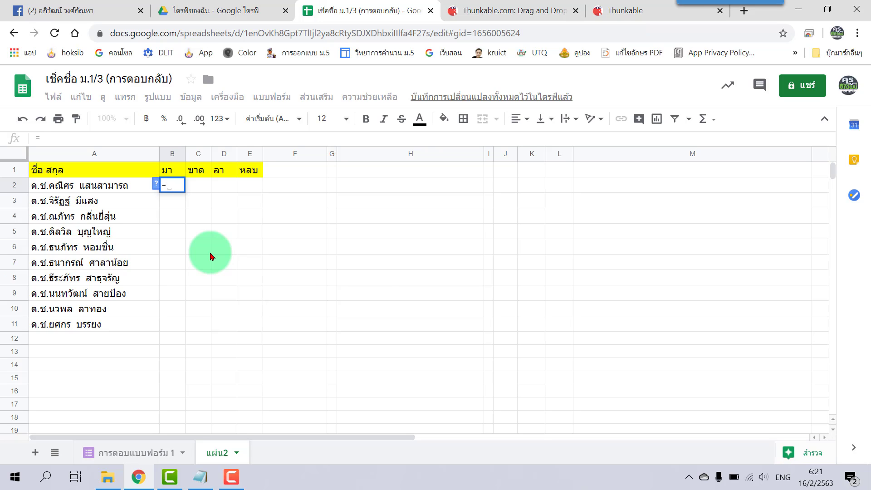
text(cou)
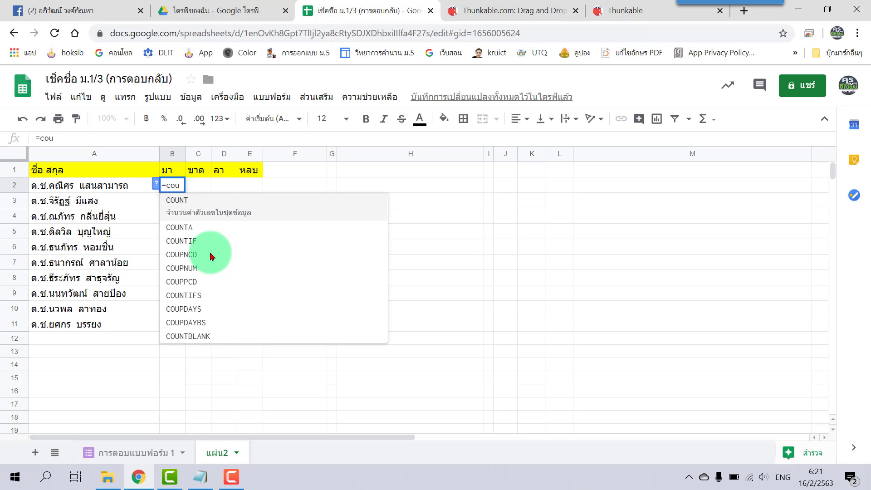
click(212, 243)
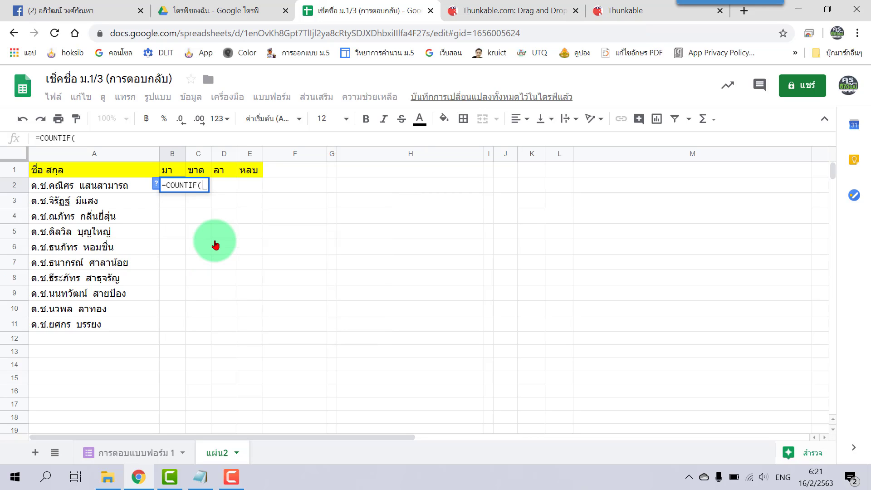
text(')
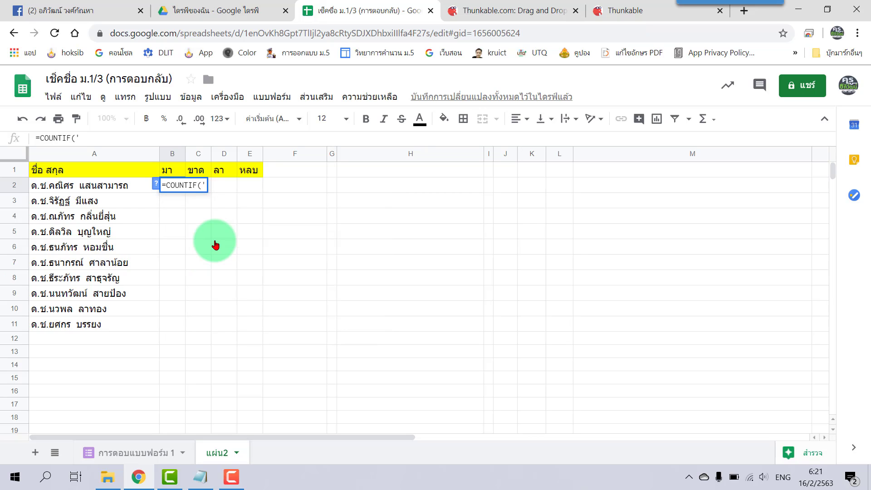
text(การตอบแบบฟอร์ม 1)
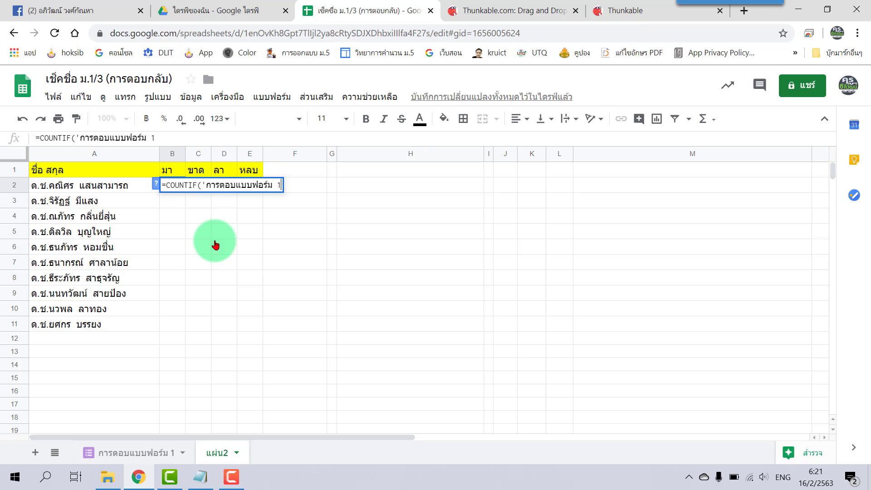
text('!)
text(C2)
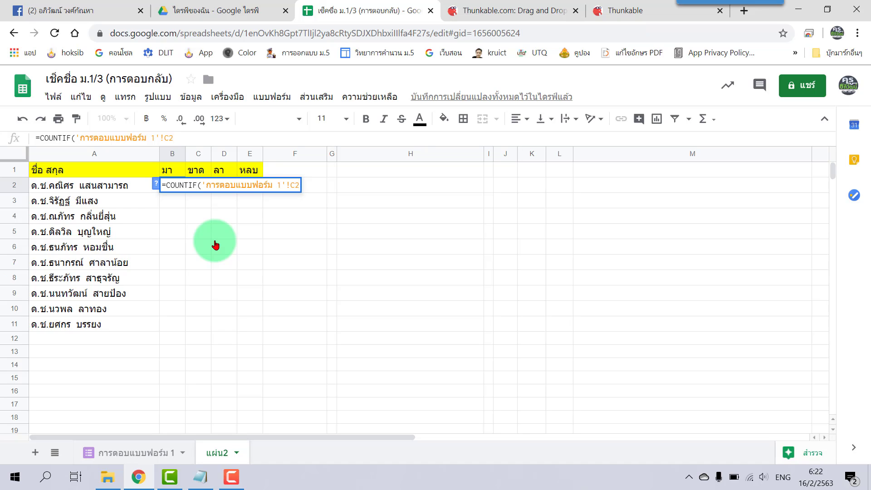
key(F4)
text(:)
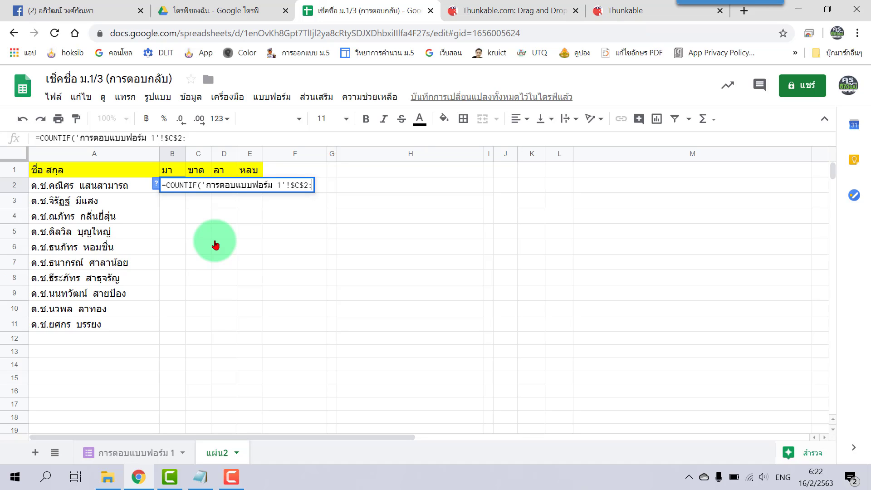
text($C)
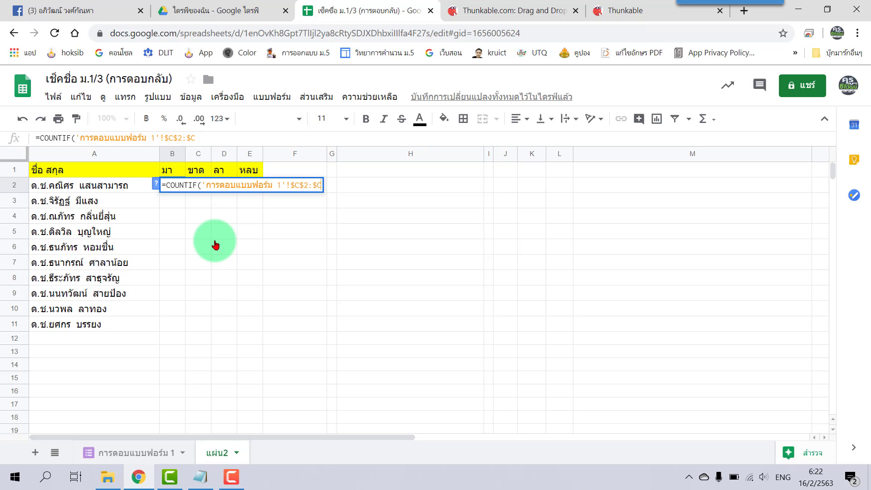
text(,)
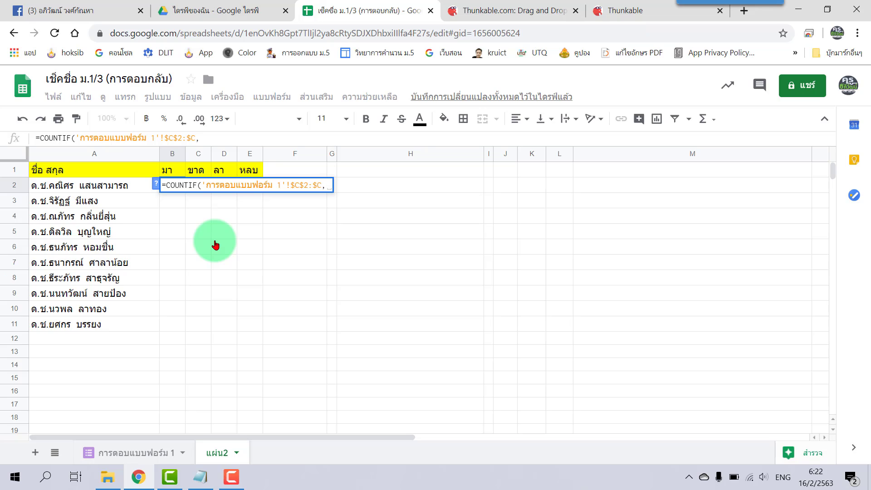
text(B)
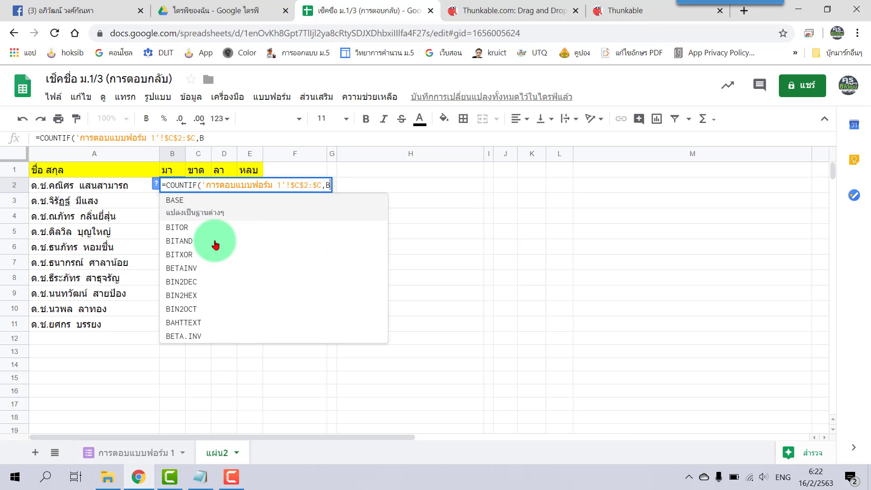
text($1))
key(Return)
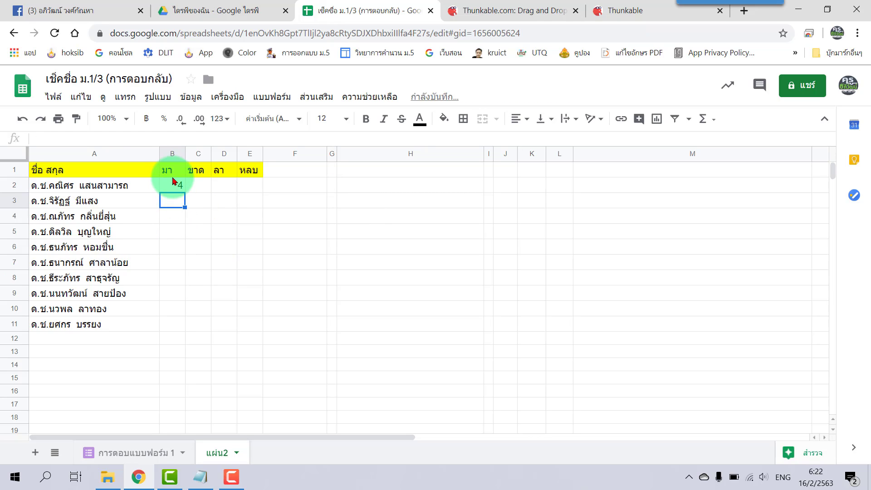
click(173, 188)
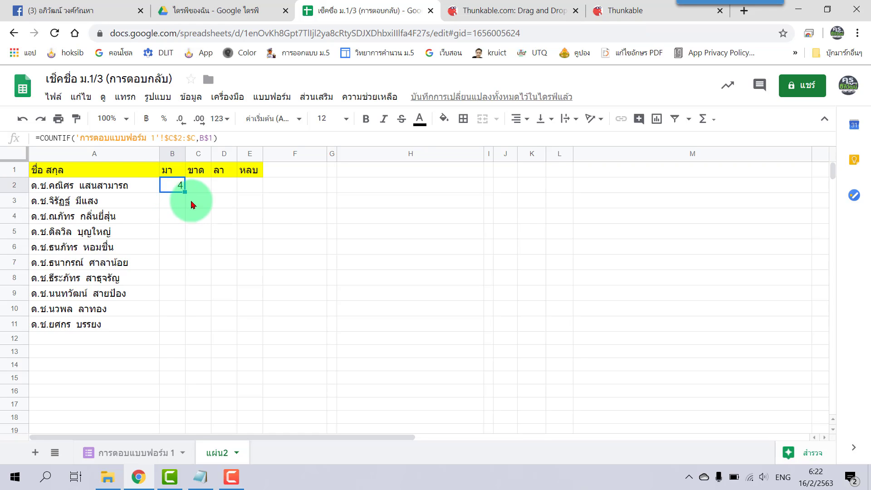
- Fill the COUNTIF down to B11 and change B3's range to $D$2:$D, giving 3
drag(185, 191, 185, 328)
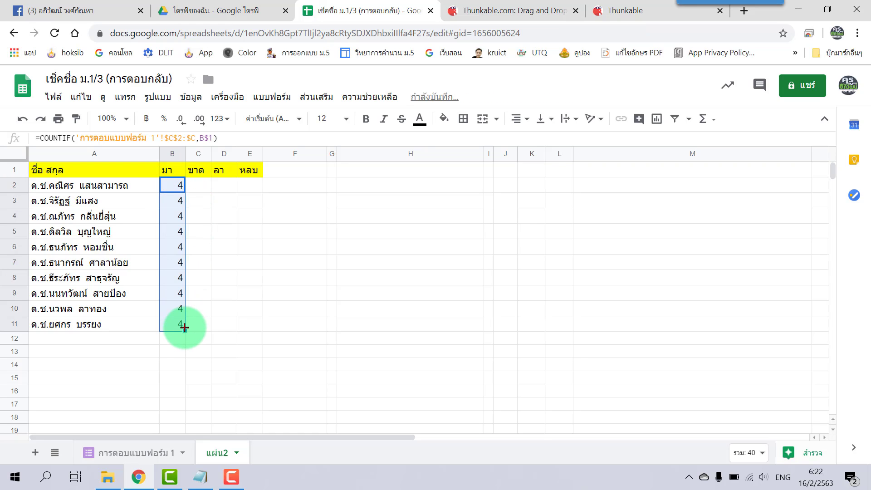
click(181, 204)
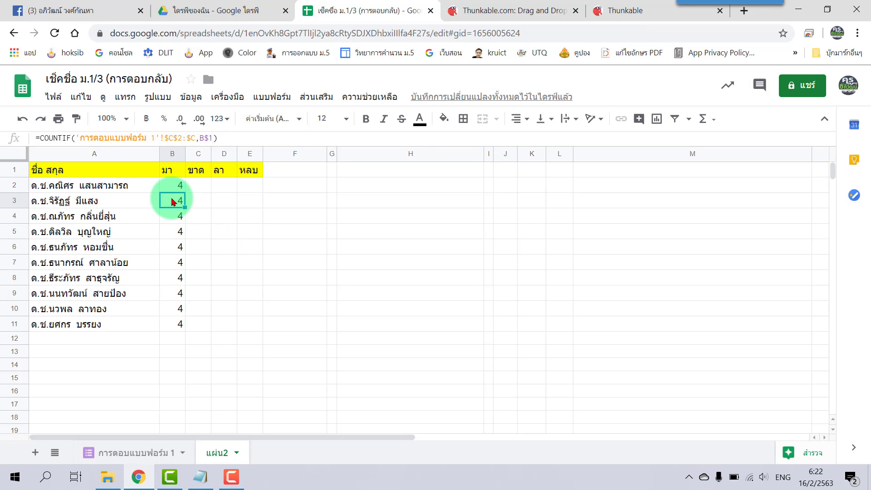
double_click(173, 202)
click(295, 201)
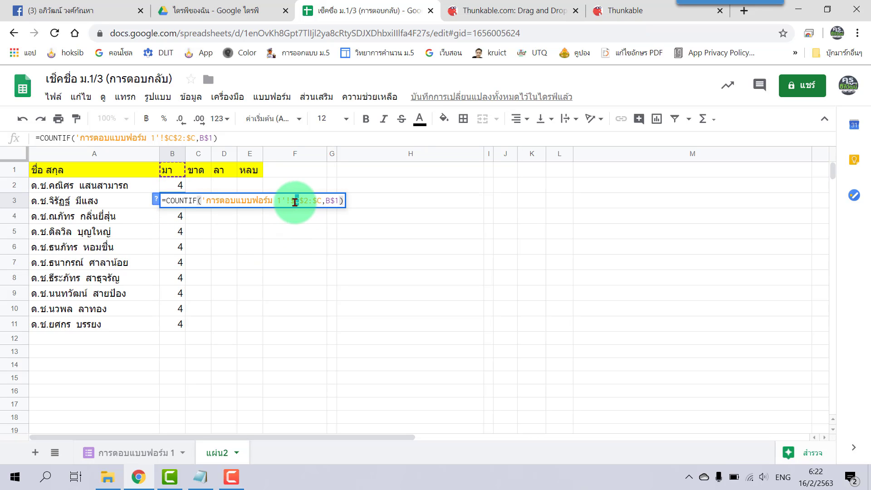
text(D)
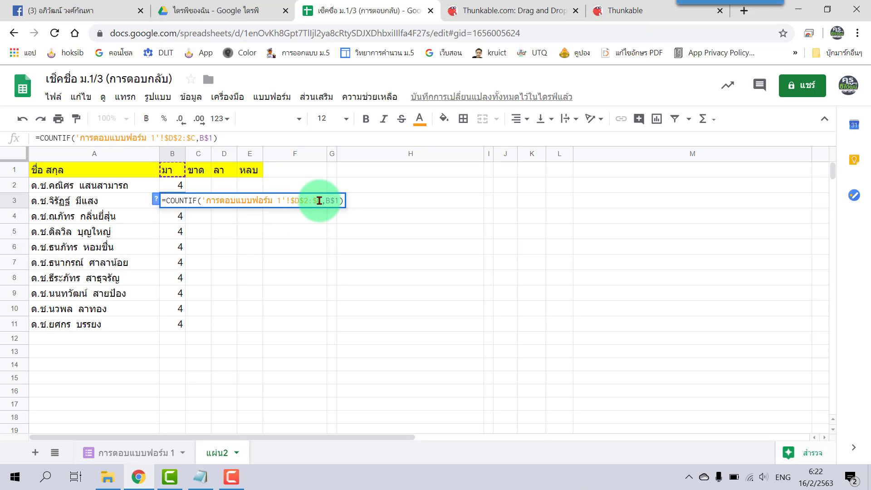
drag(322, 200, 314, 201)
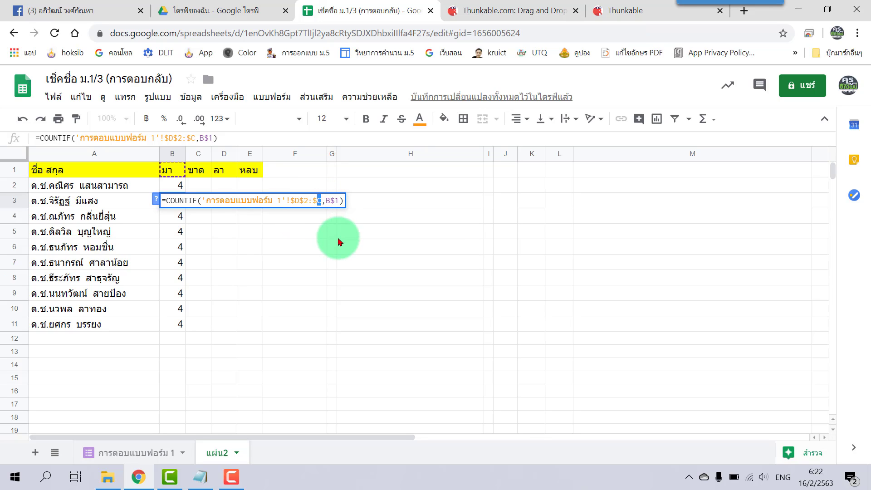
text(D)
key(Return)
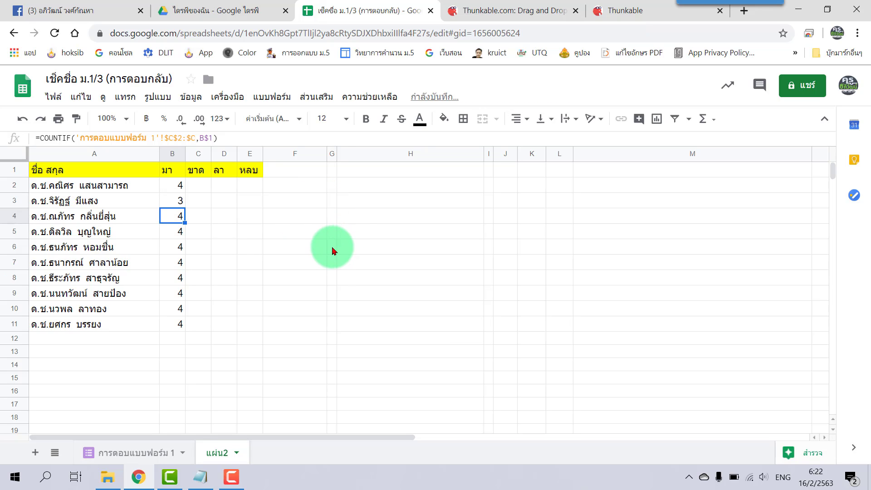
click(182, 200)
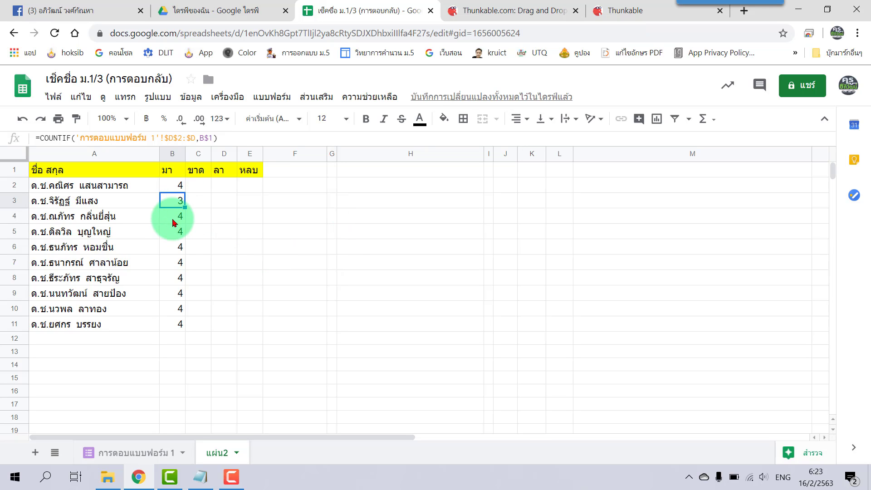
click(200, 477)
- Delete the tallies in B2:B11
click(375, 284)
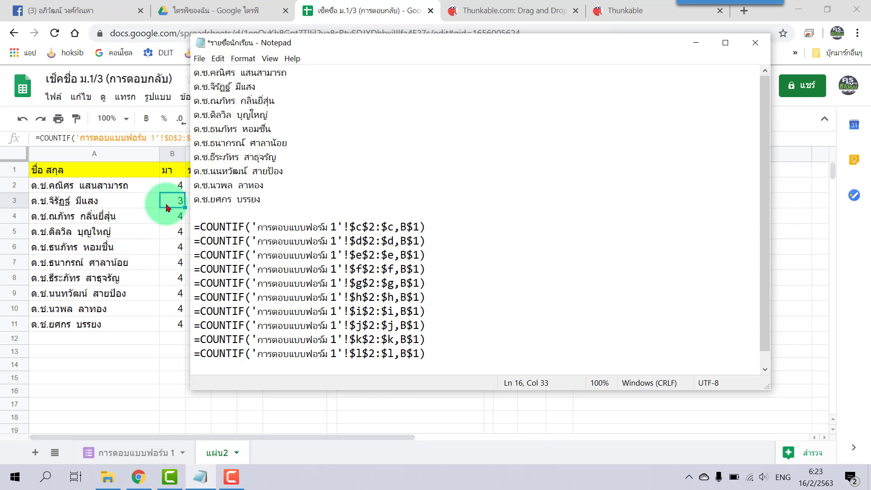
click(173, 186)
shift+click(180, 325)
key(Delete)
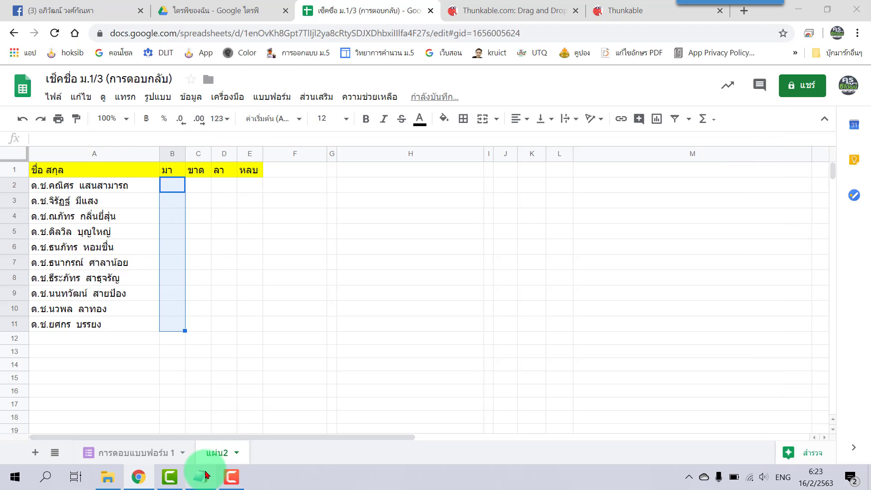
- Test-paste the $c and $d Notepad formulas into B2 and B3, then clear them
click(200, 477)
drag(433, 232, 194, 229)
key(ctrl+c)
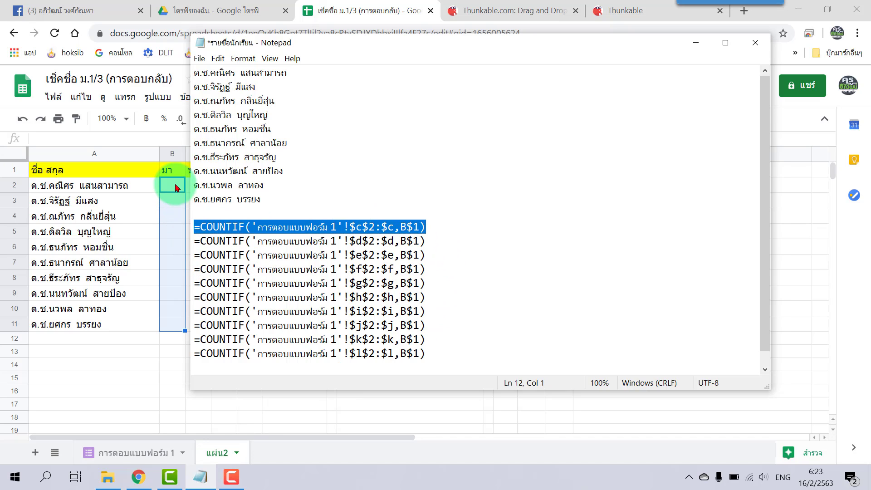
click(178, 185)
key(ctrl+v)
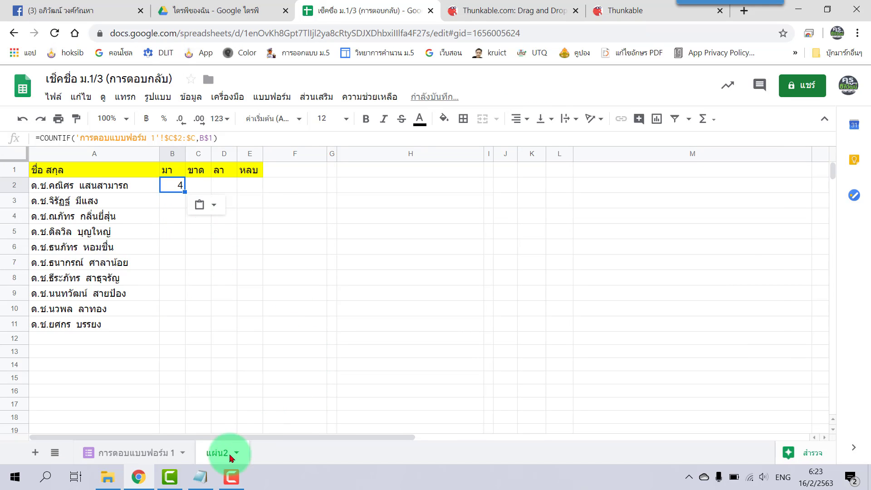
click(201, 477)
drag(436, 241, 195, 241)
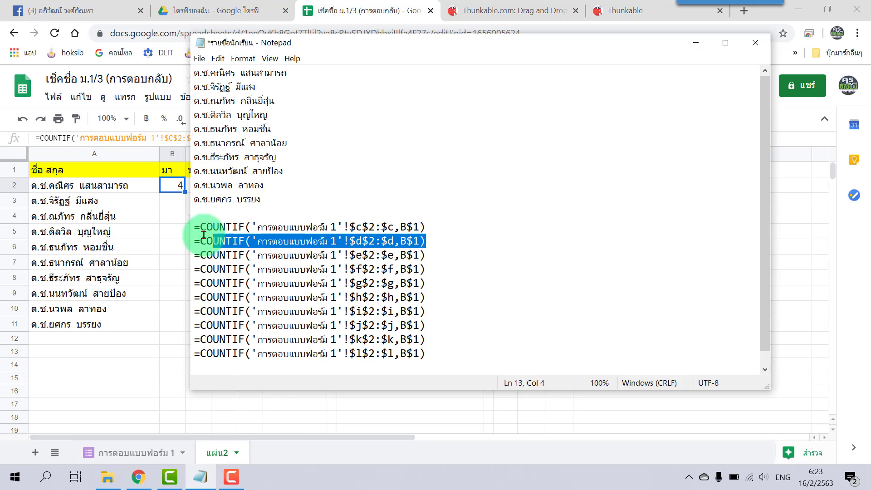
key(ctrl+c)
click(179, 201)
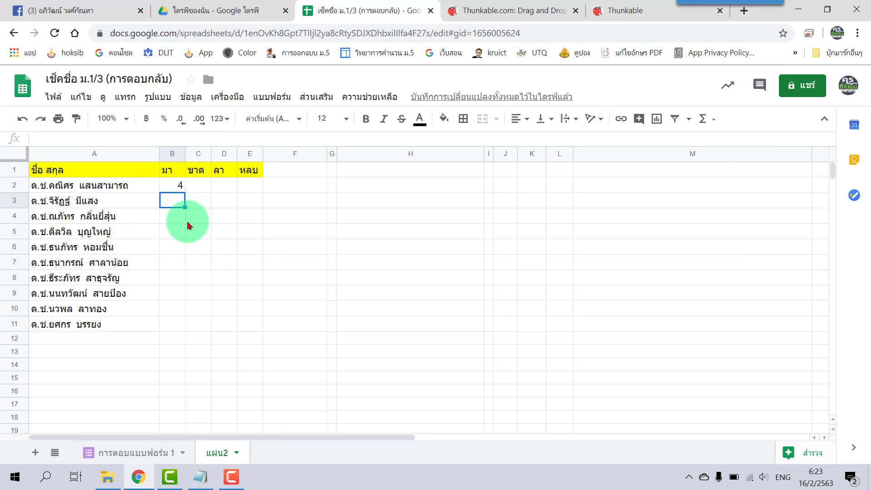
key(ctrl+v)
click(289, 253)
drag(179, 186, 179, 198)
key(Delete)
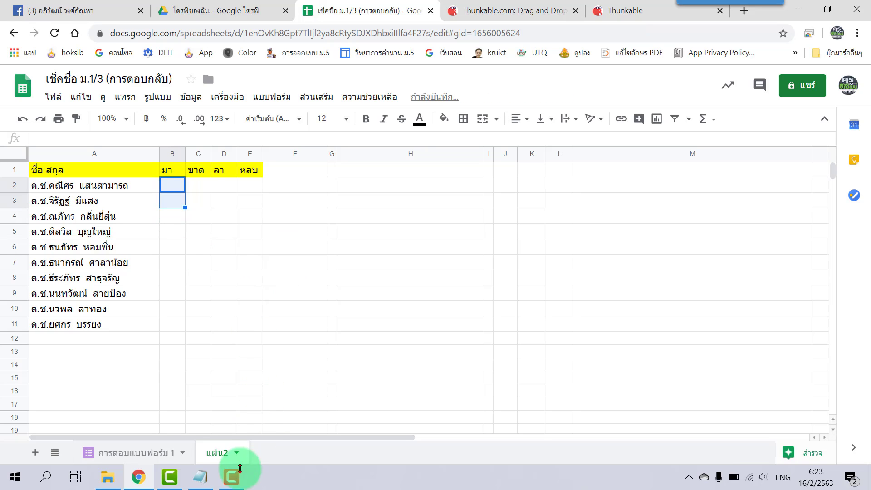
- Remove blank lines between the $c through $h formula lines in Notepad
click(280, 437)
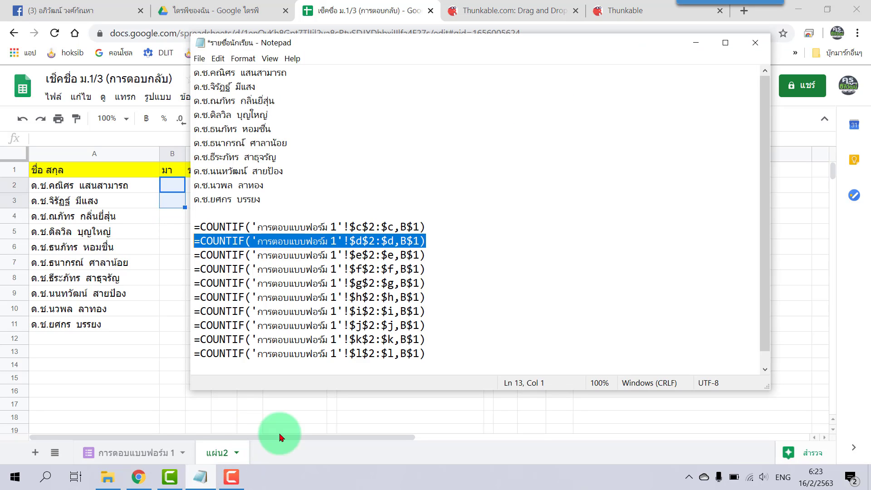
click(440, 234)
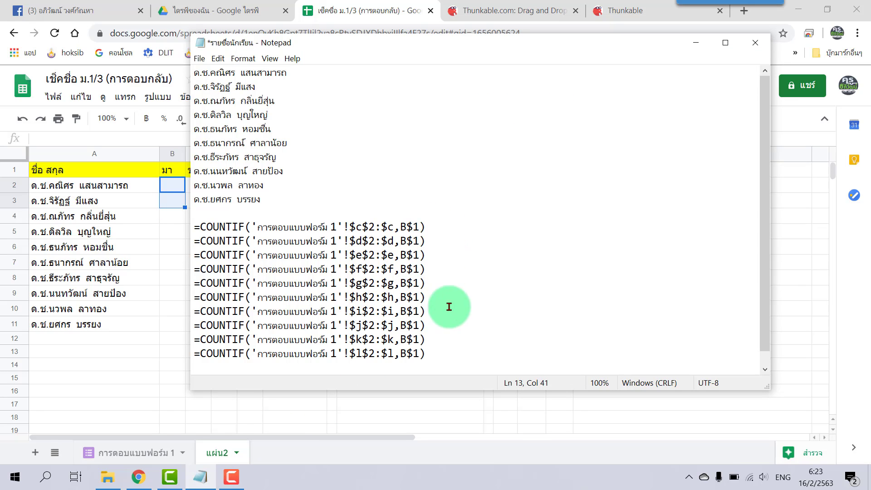
click(459, 227)
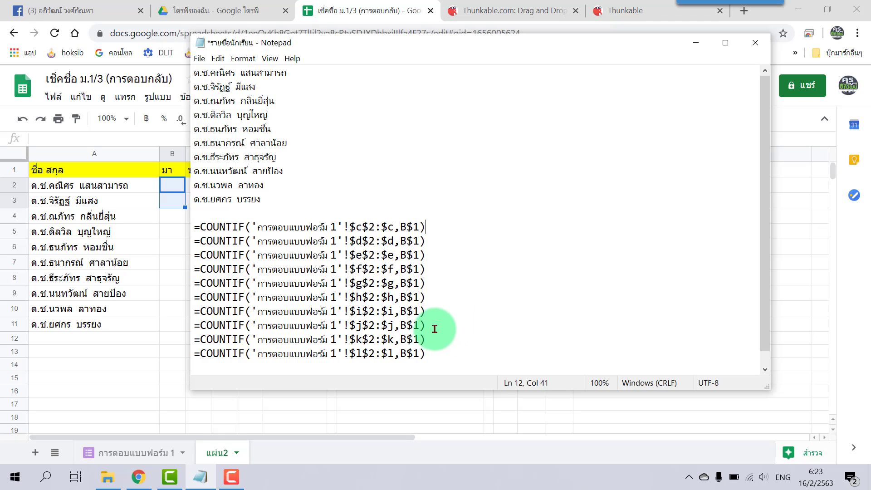
key(Return)
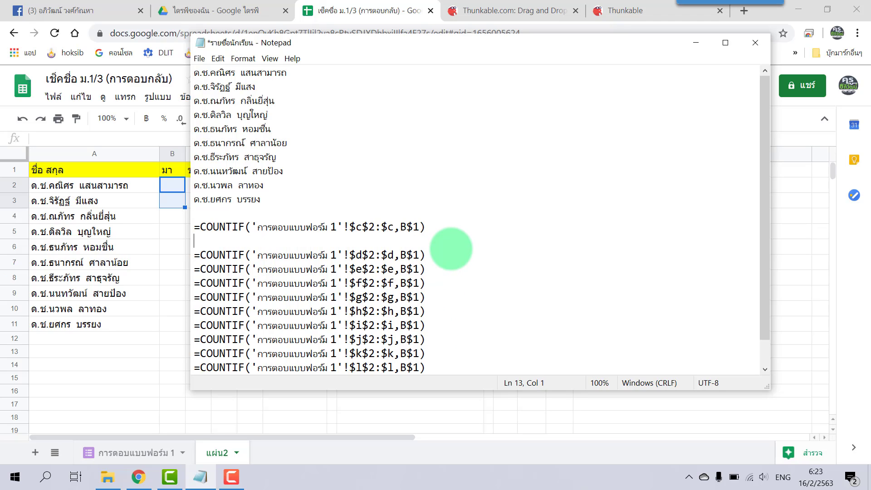
click(450, 231)
key(Delete)
click(442, 244)
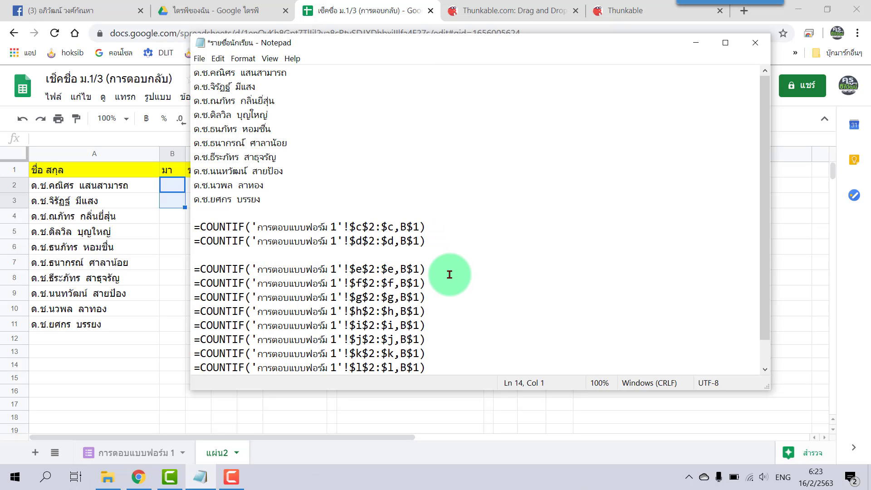
key(Delete)
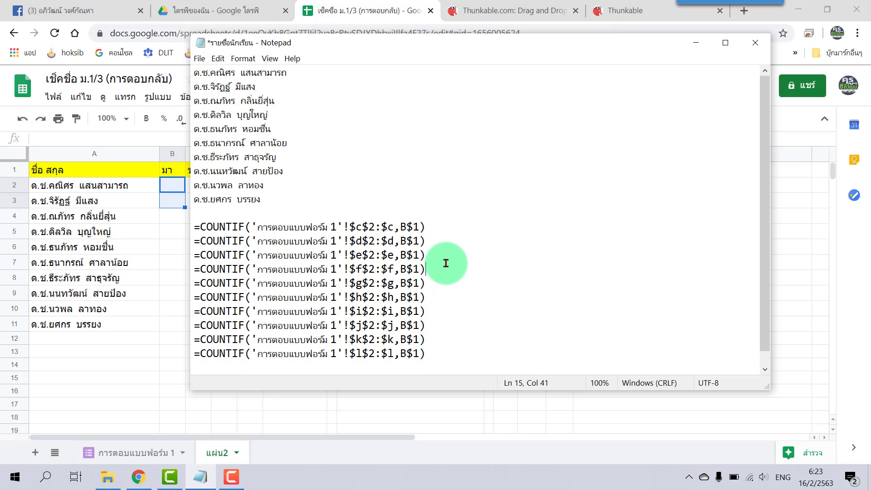
key(Return)
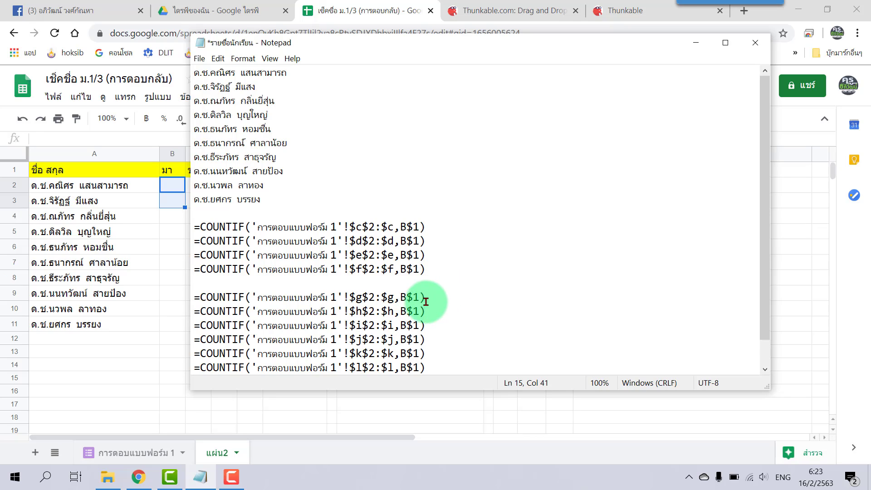
key(Delete)
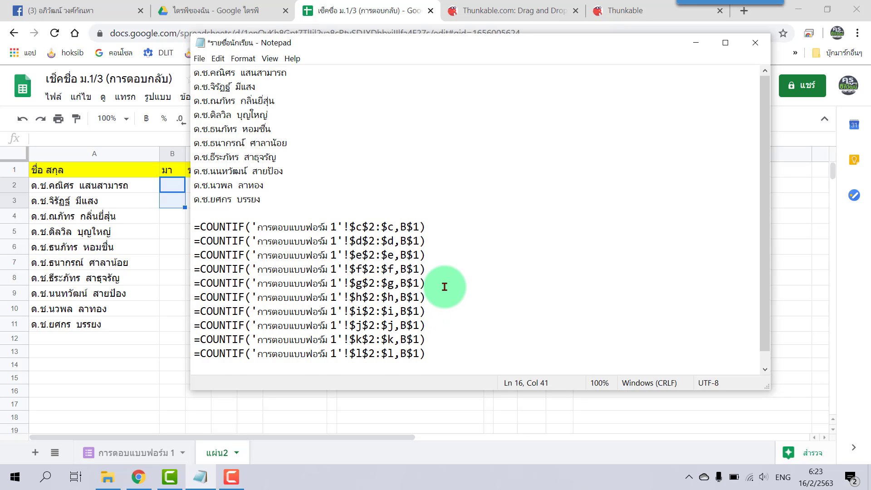
key(Return)
key(Delete)
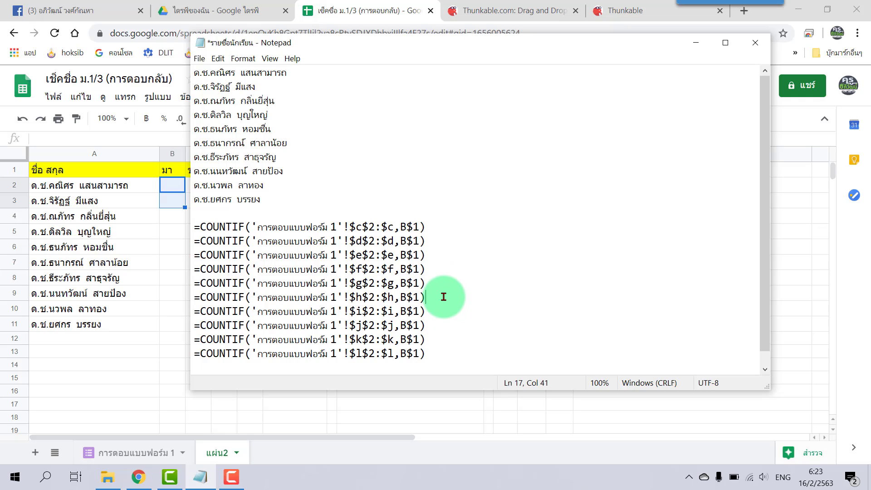
key(Return)
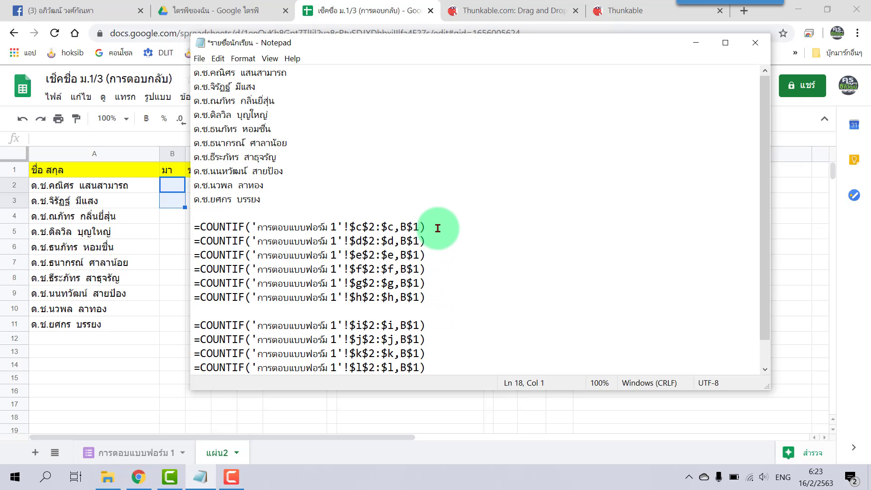
- Remove blank lines around the $h through $k formulas, leaving one formula per line
click(441, 229)
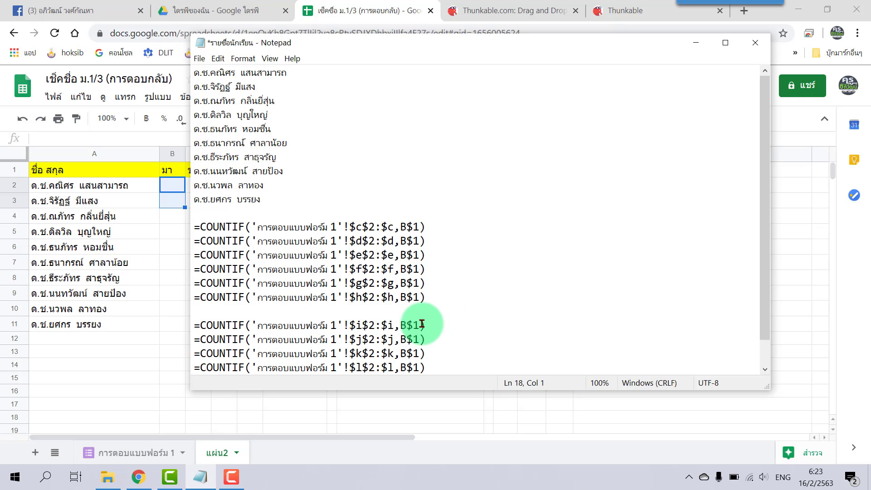
key(Delete)
key(Delete)
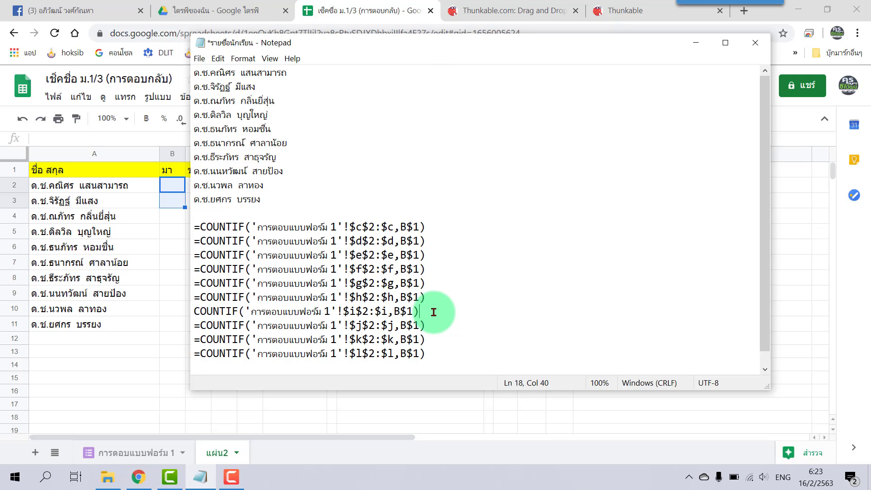
key(ctrl+z)
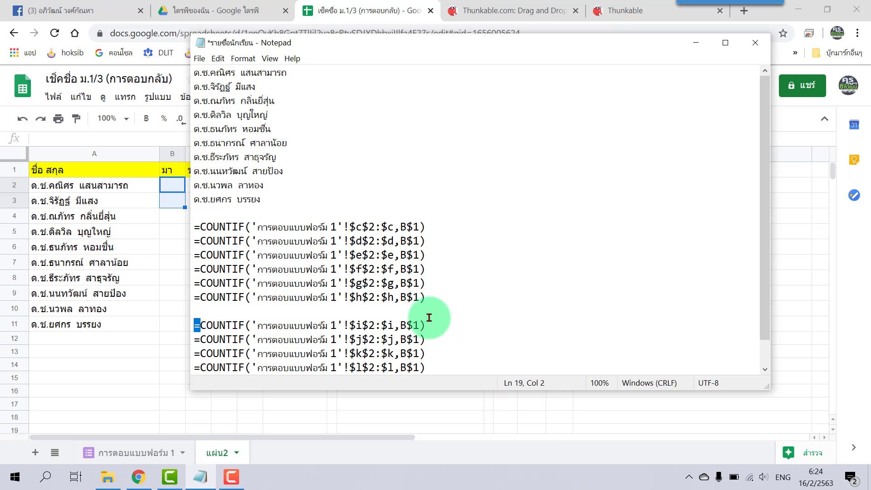
click(348, 304)
click(416, 312)
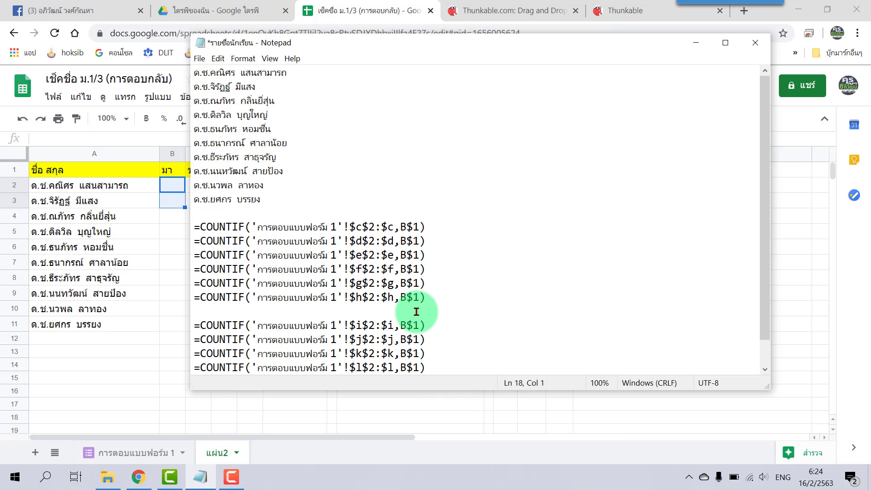
key(Delete)
key(Return)
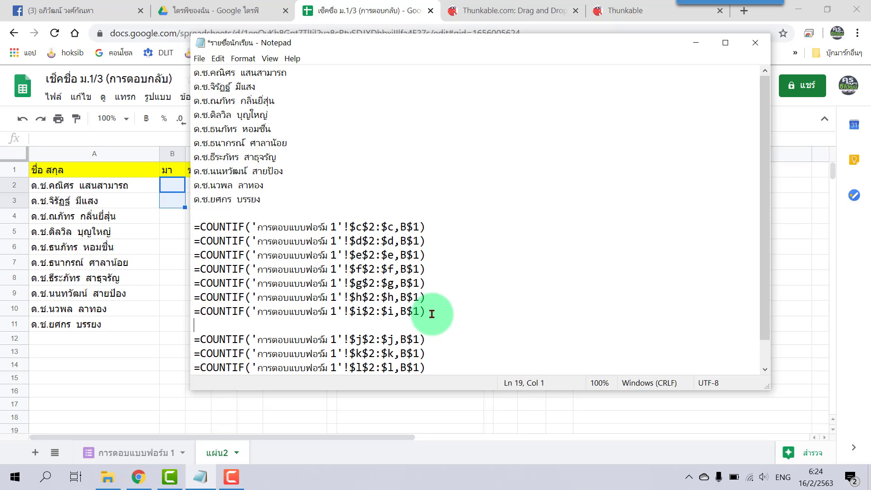
click(441, 312)
key(Delete)
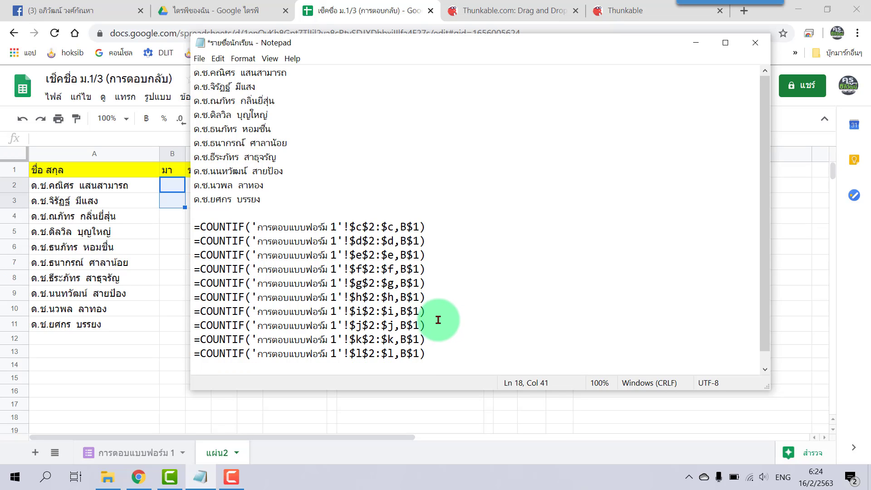
click(437, 327)
key(Return)
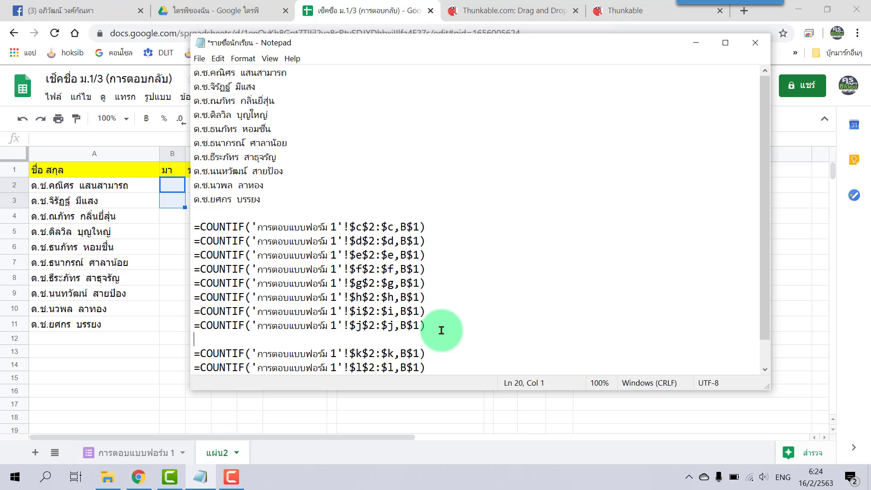
key(Delete)
key(Return)
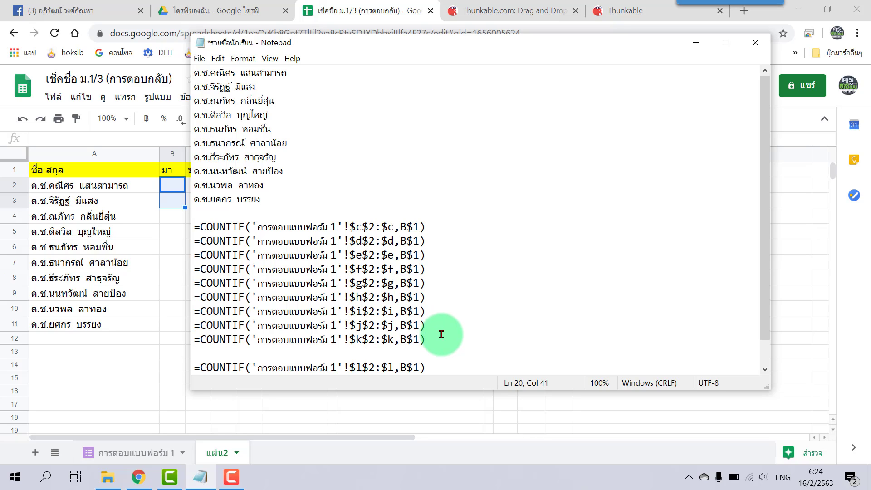
key(Delete)
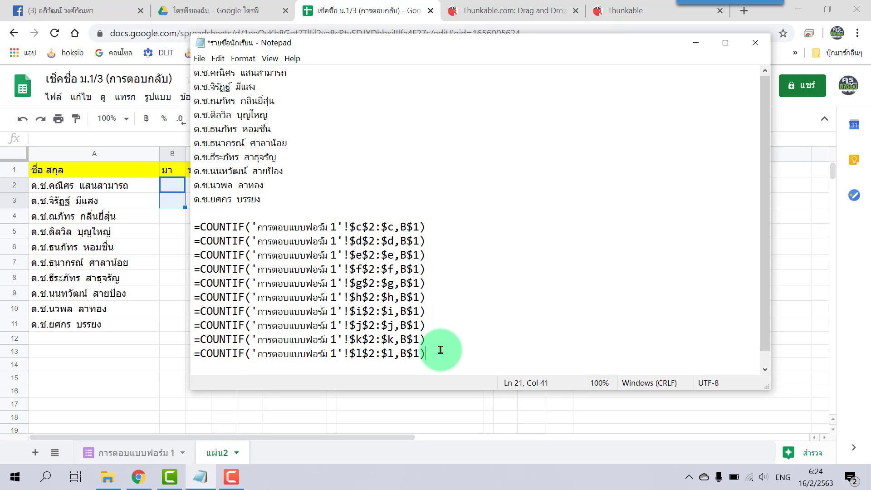
click(436, 339)
- Paste the ten COUNTIF formulas into B2:B11 and fill them across to column E
click(441, 362)
drag(441, 362, 195, 226)
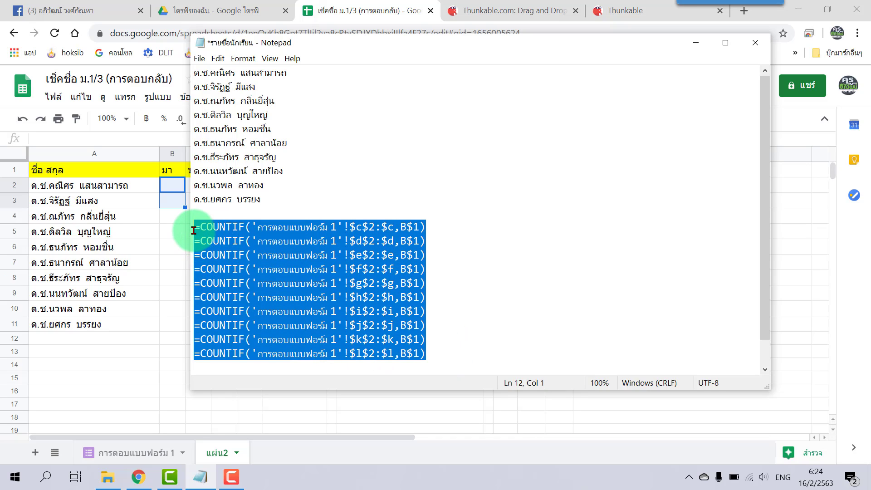
click(173, 191)
key(ctrl+v)
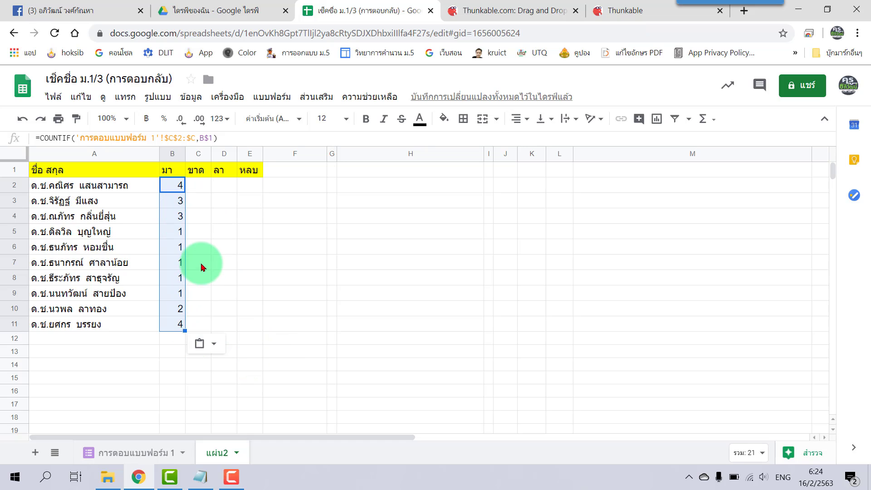
drag(186, 331, 241, 330)
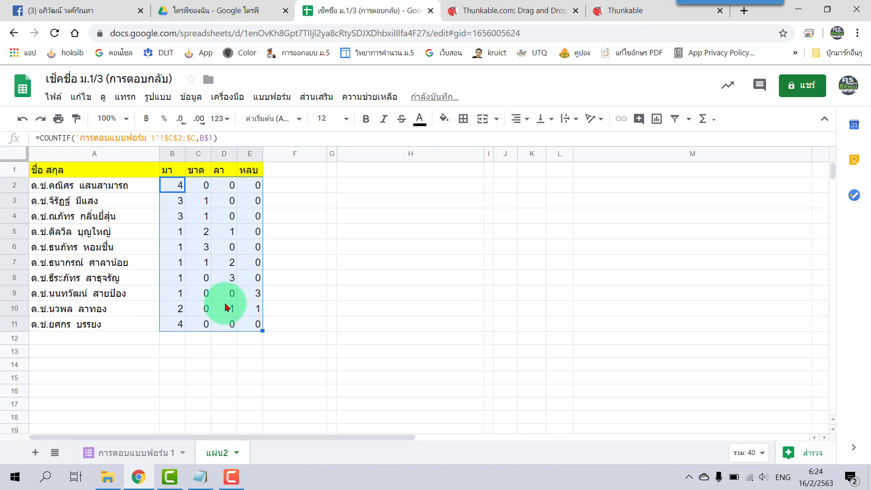
click(239, 252)
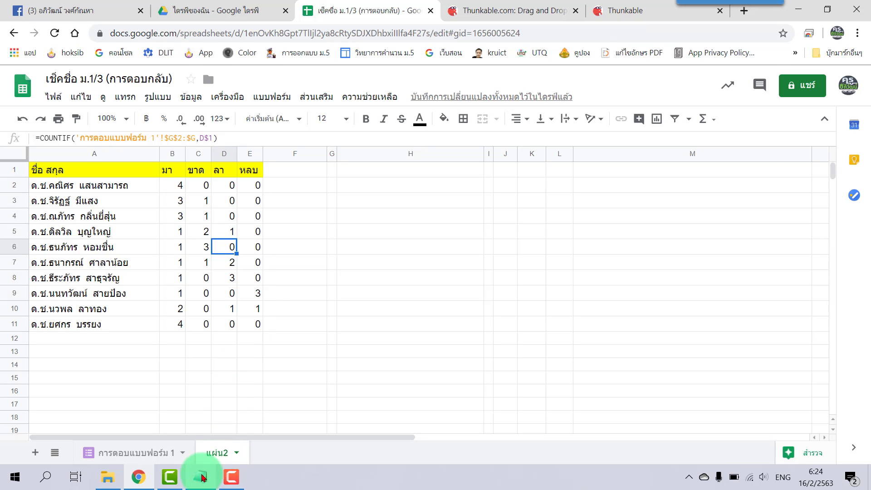
click(201, 477)
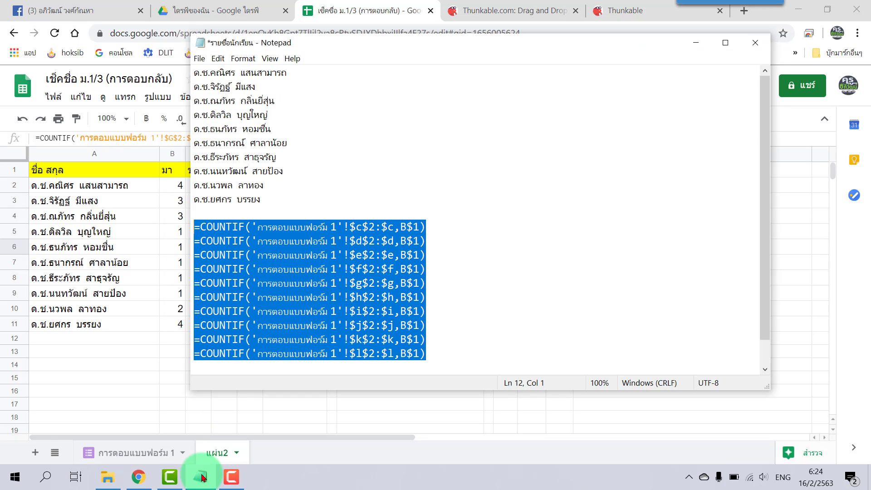
click(444, 226)
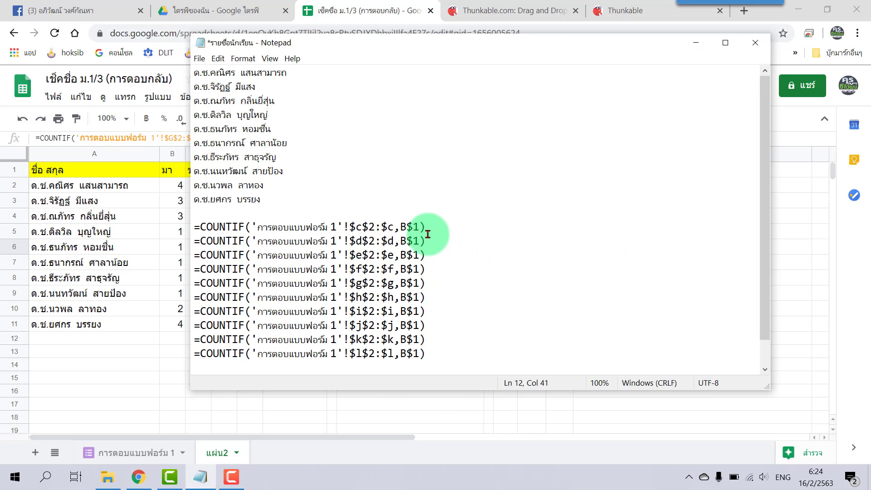
key(Return)
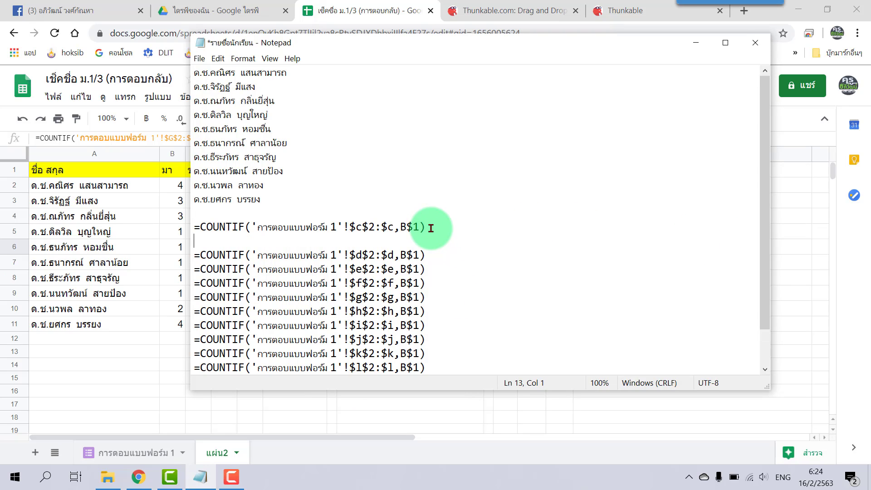
key(BackSpace)
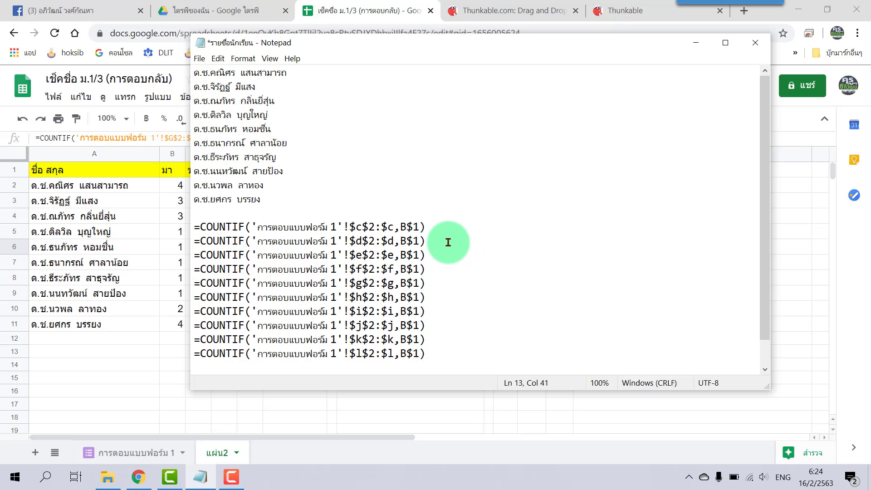
key(Return)
key(BackSpace)
click(444, 271)
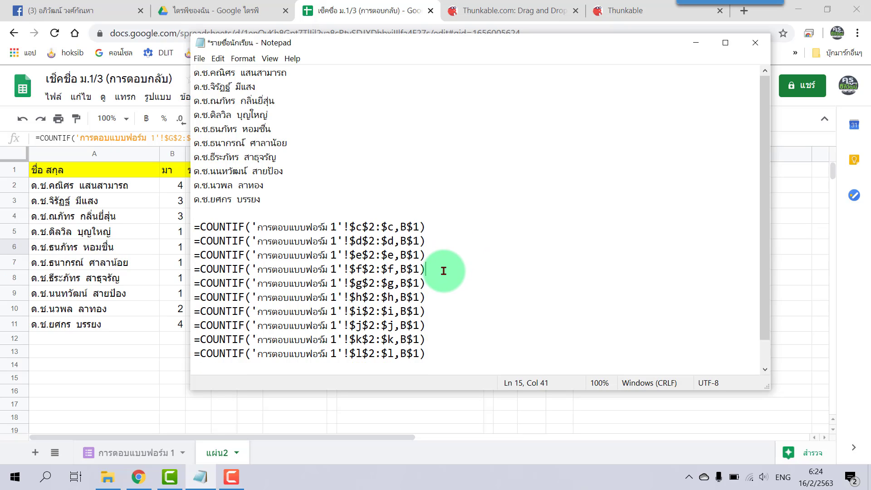
key(Return)
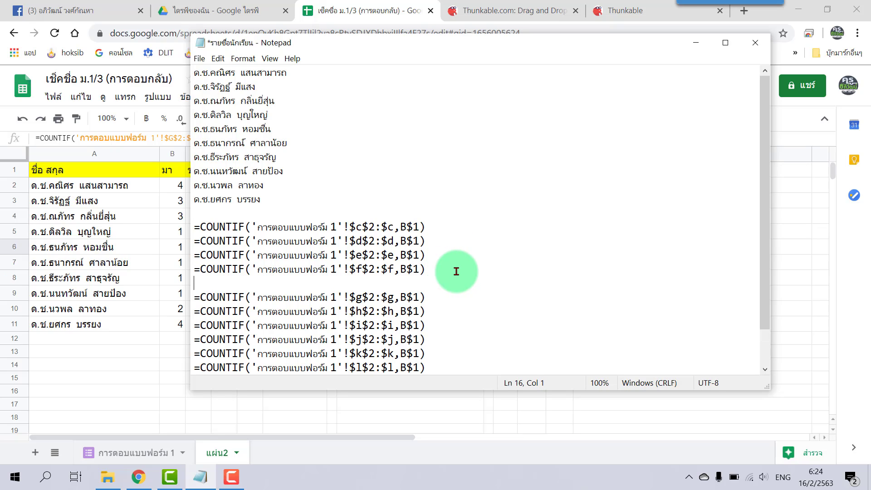
key(BackSpace)
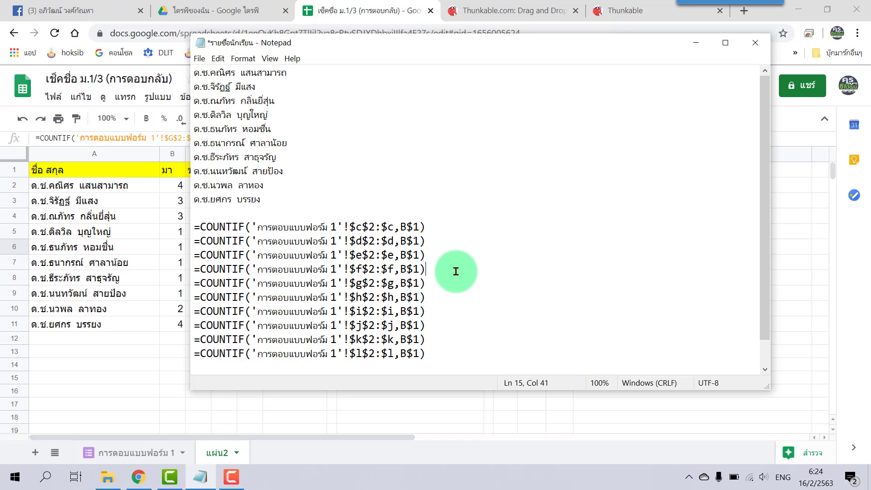
click(136, 323)
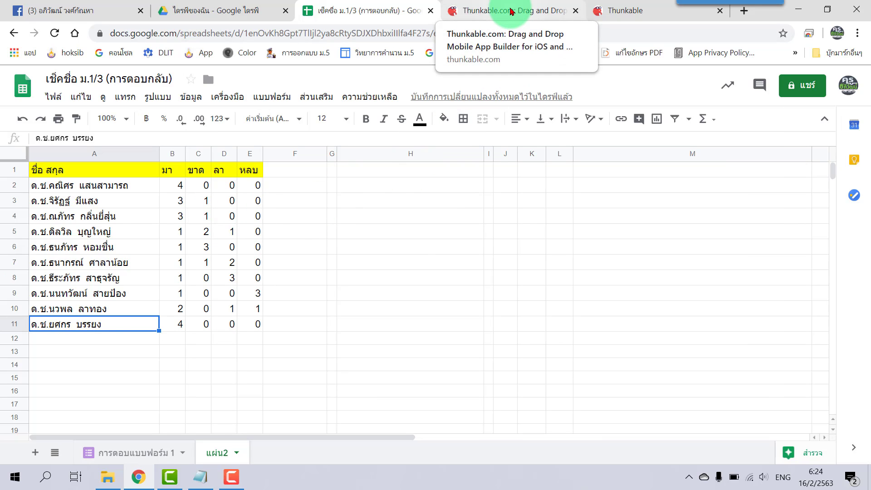
- Open a new Chrome tab and go to Gmail
click(745, 17)
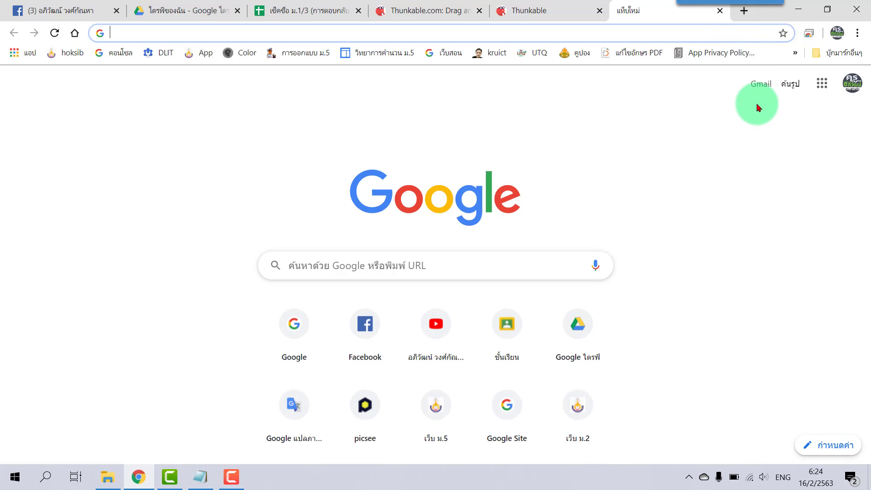
click(758, 86)
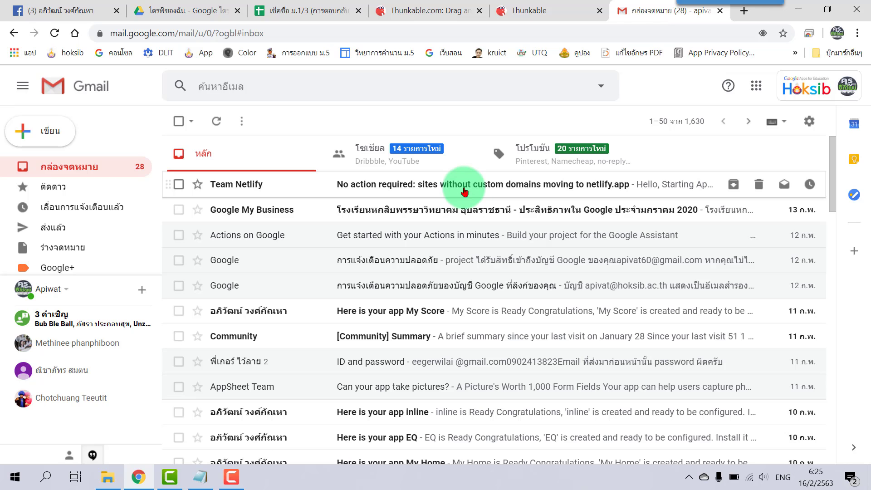
- Browse the Social and Promotions categories, then read the Team Netlify email in Primary
click(368, 161)
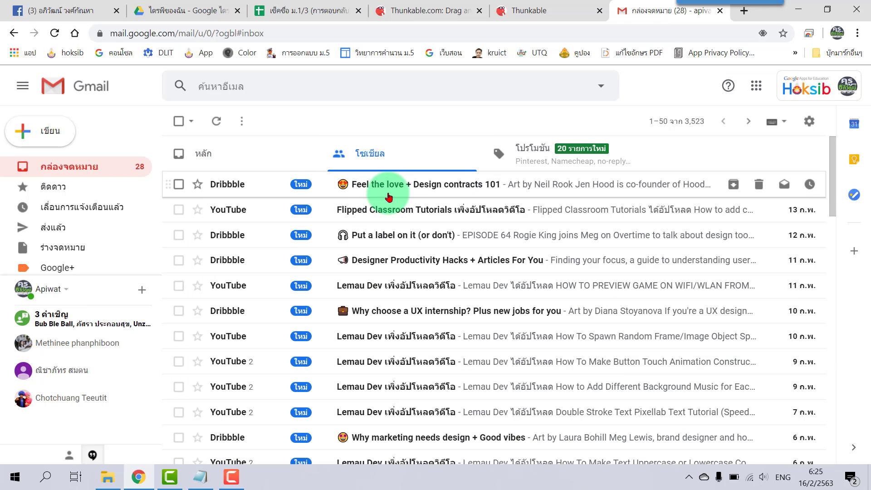
click(596, 152)
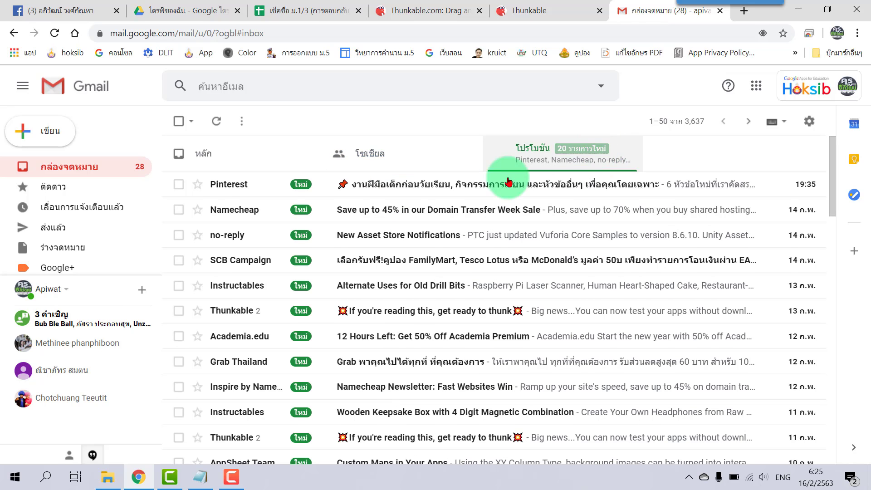
click(377, 156)
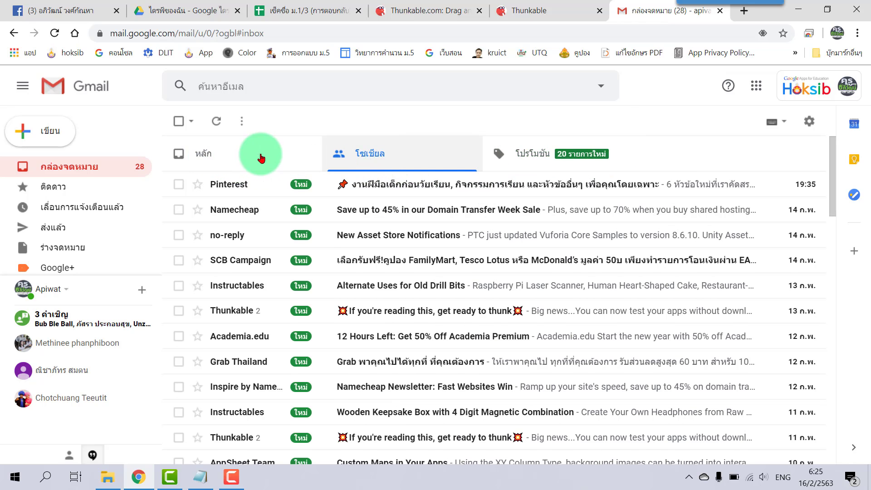
click(80, 169)
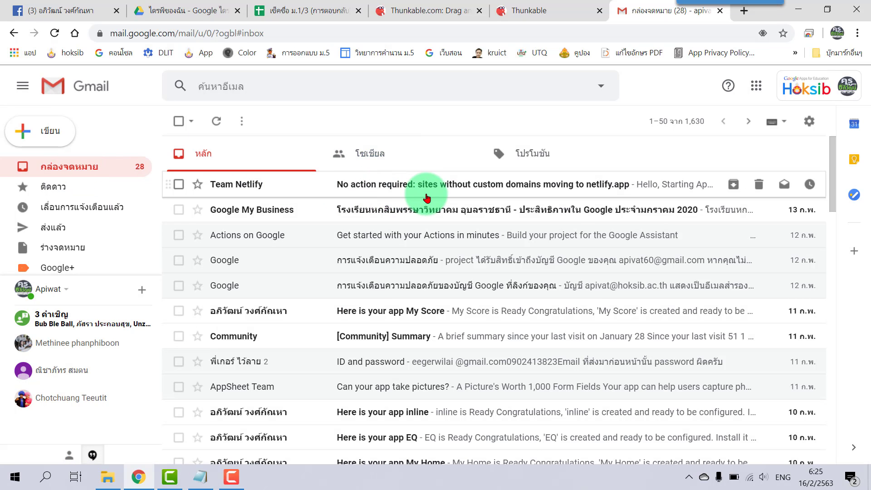
click(419, 178)
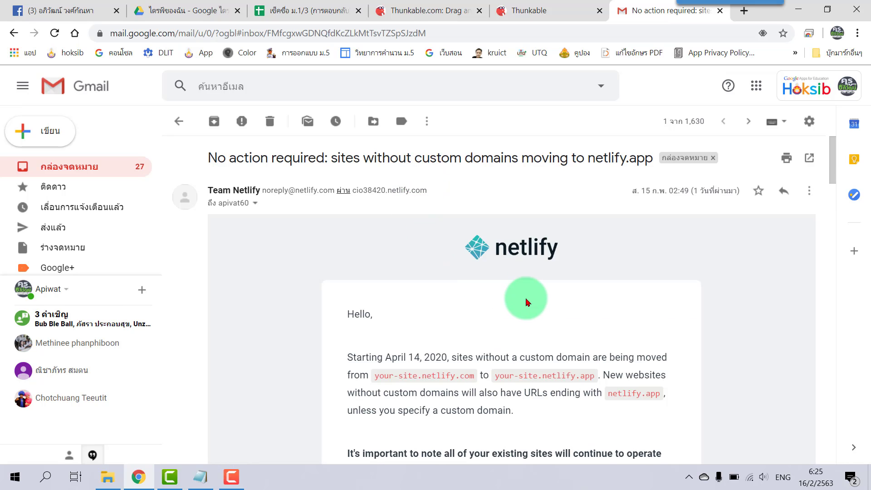
scroll(535, 302, down, 5)
scroll(535, 302, up, 5)
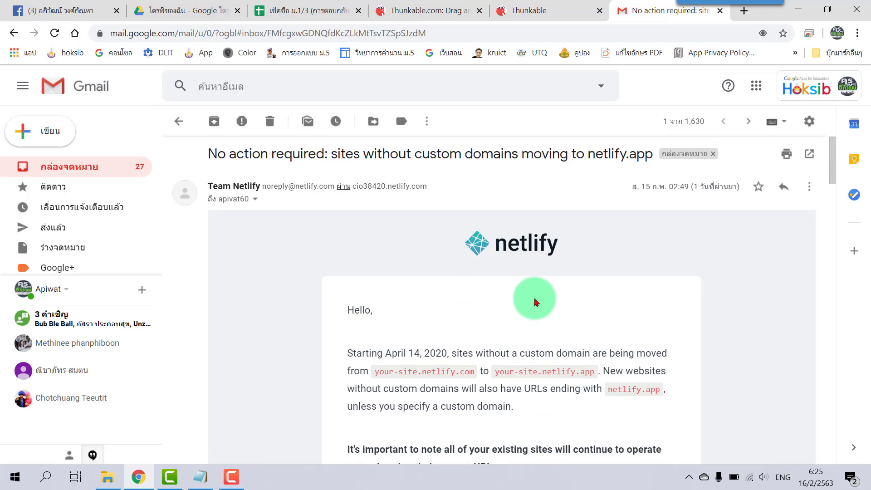
click(178, 121)
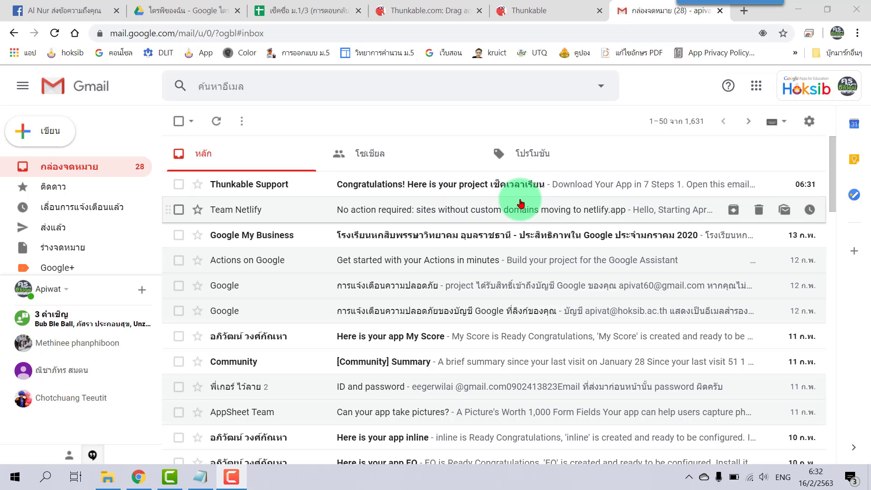
- Open the Thunkable Support 'Congratulations! Here is your project' email and read its 7 iOS download steps
click(489, 187)
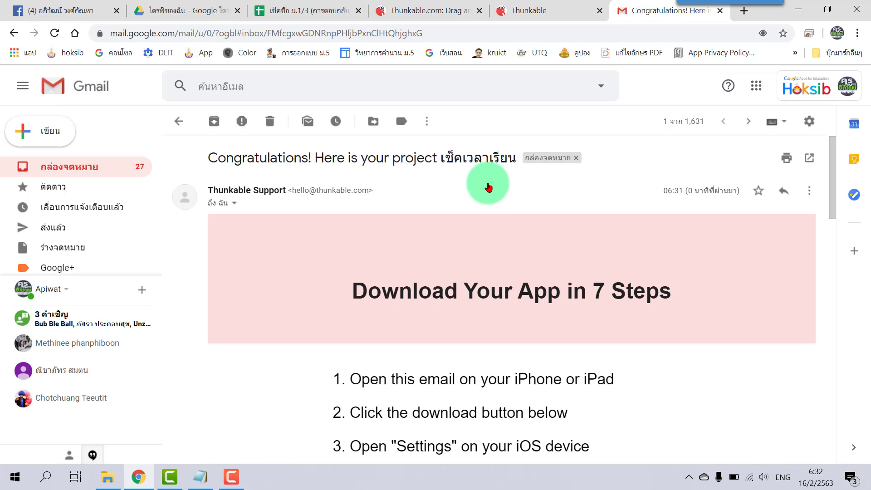
scroll(489, 187, down, 3)
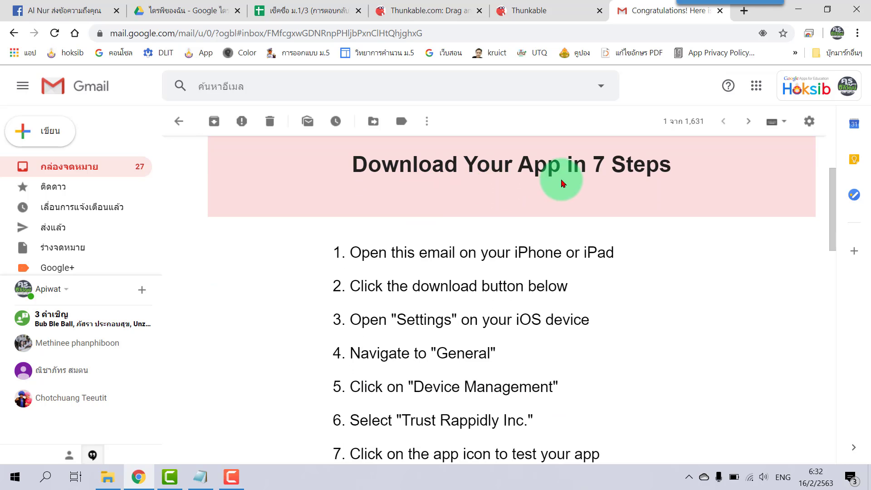
scroll(652, 187, down, 1)
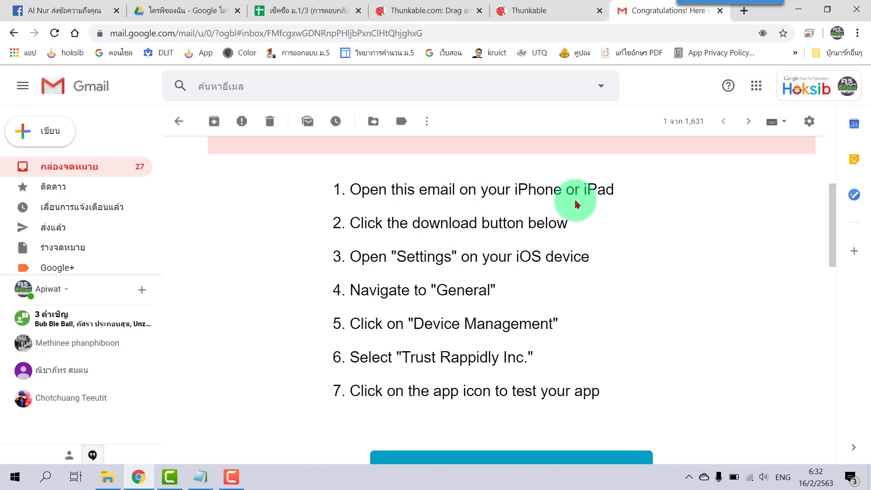
scroll(593, 207, up, 1)
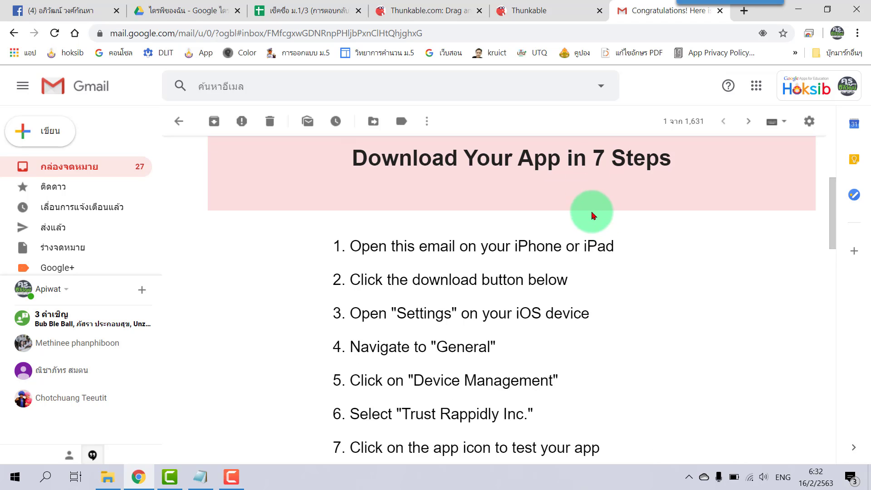
scroll(606, 242, down, 1)
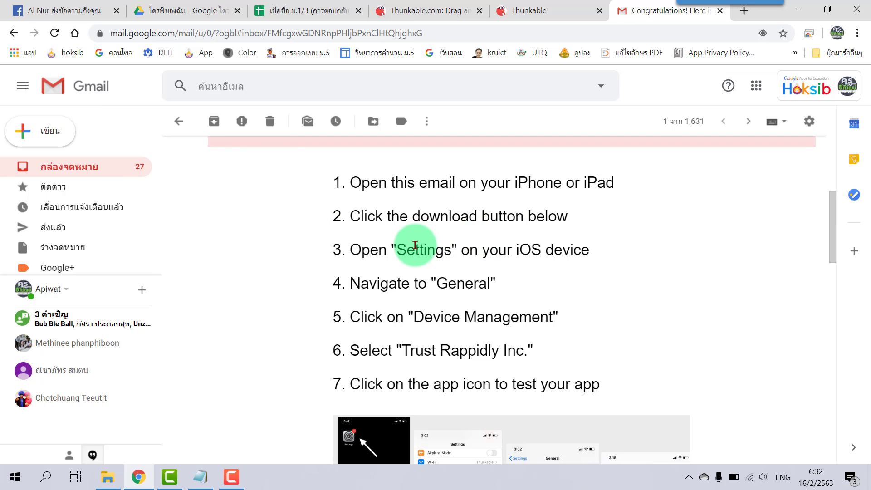
scroll(480, 266, down, 1)
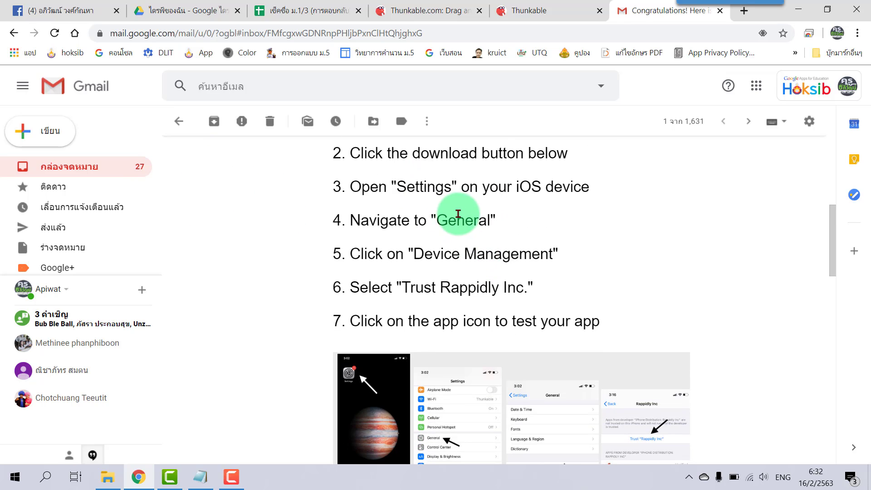